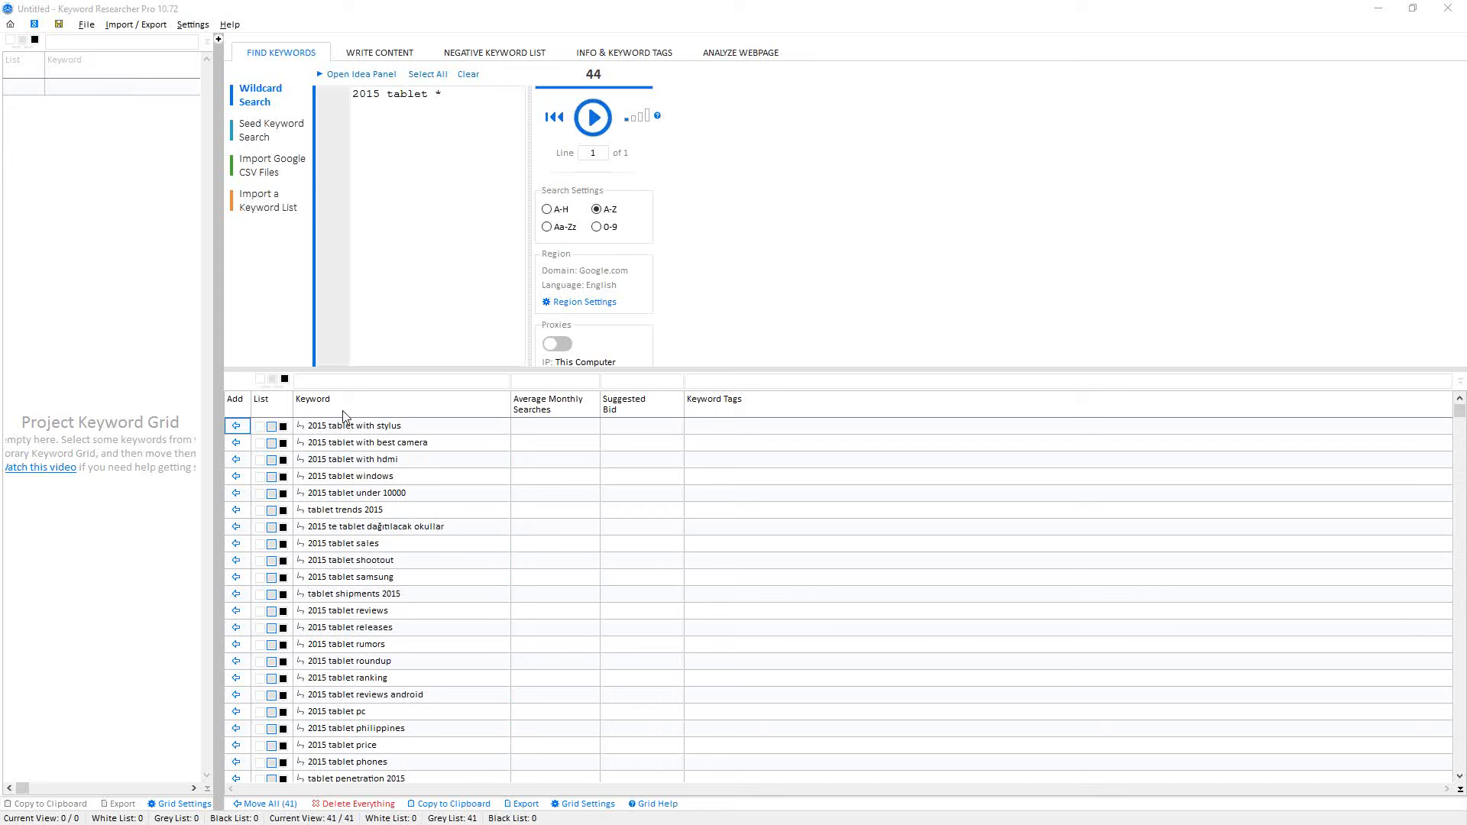
Copy all the keyword phrases in the temporary keyword grid to the clipboard
mouse_move(337, 407)
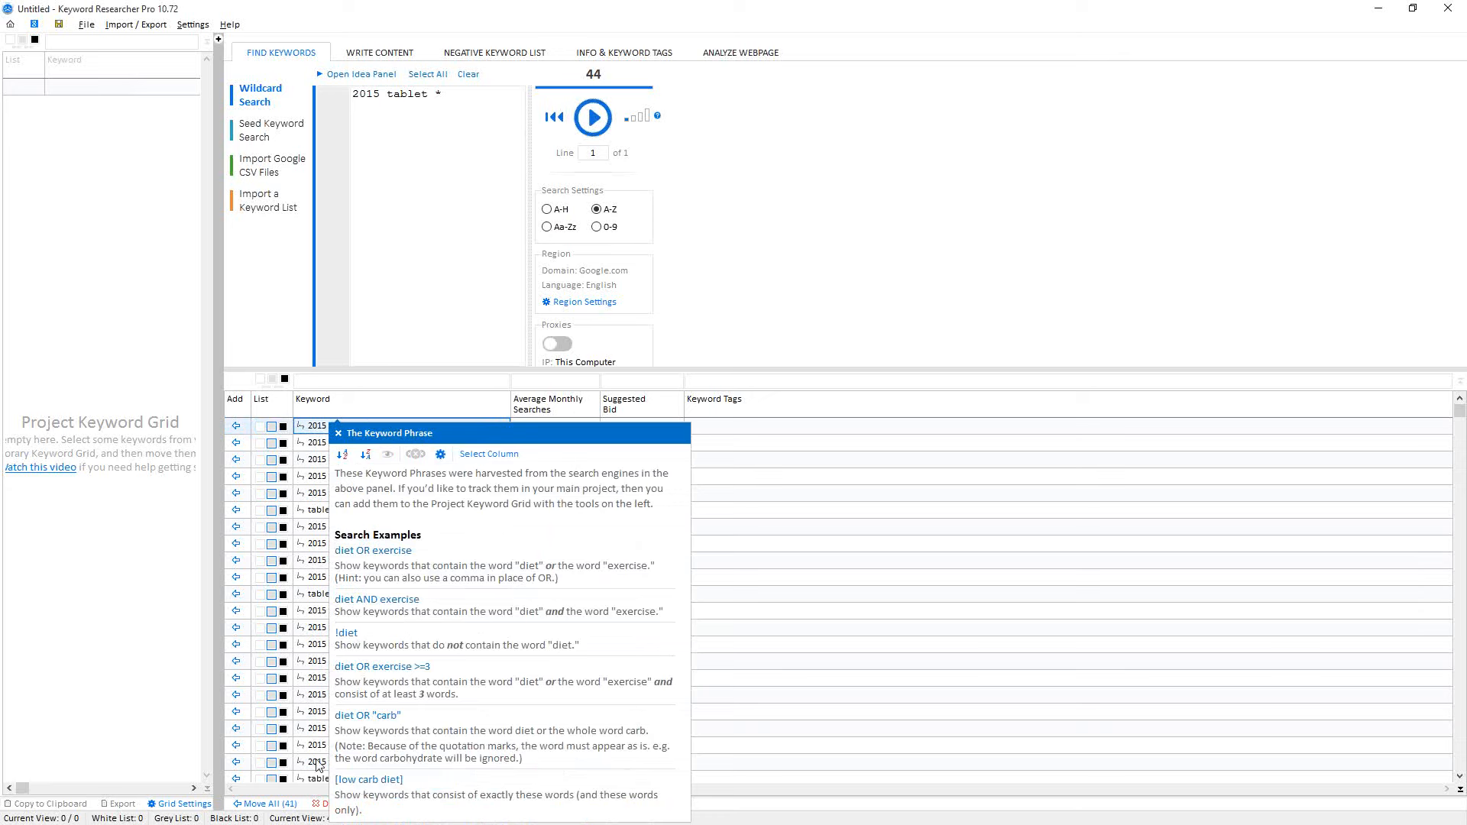
left_click(482, 454)
scroll(409, 550, "down", 7)
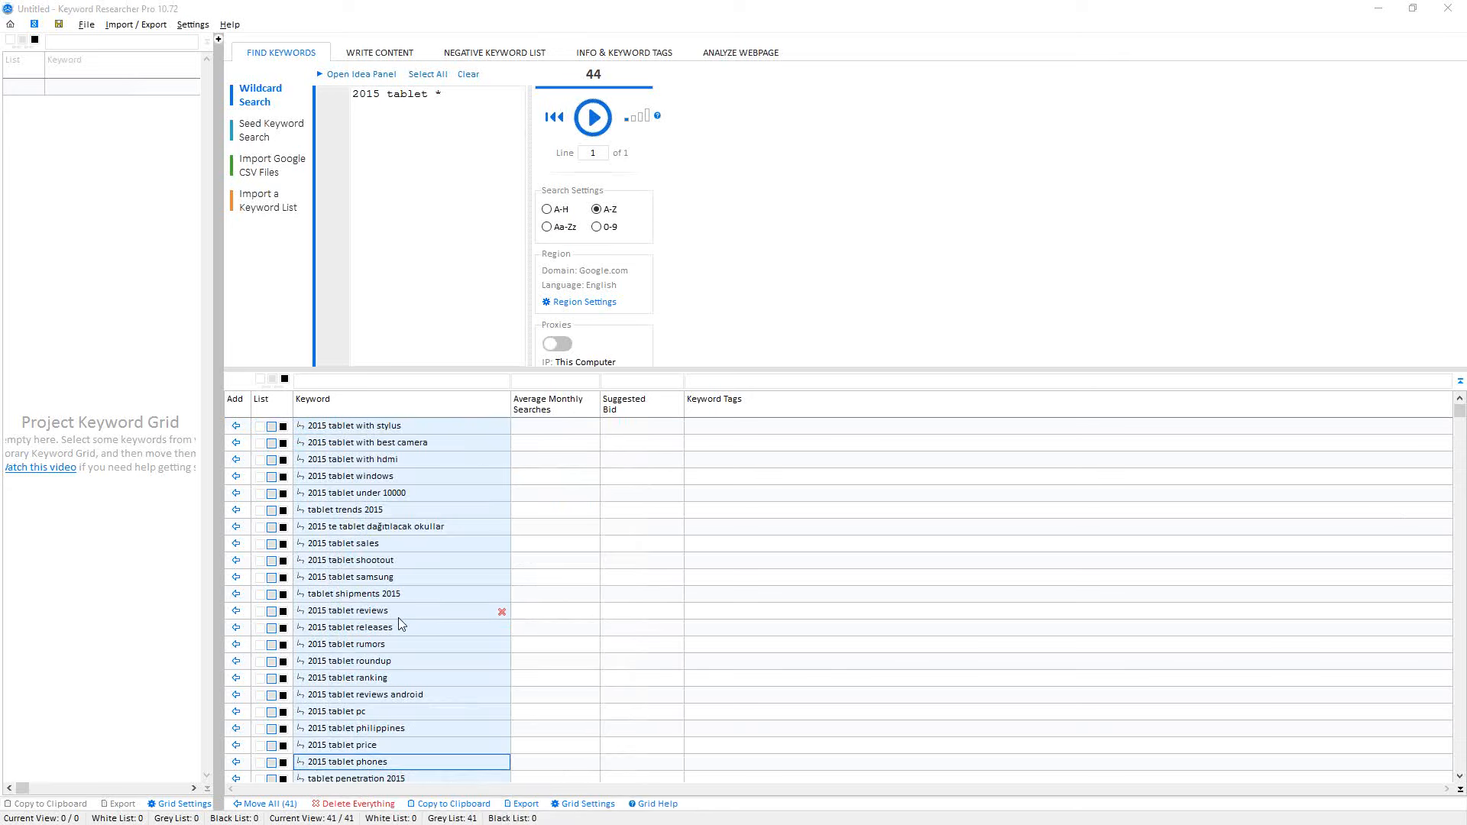
scroll(390, 657, "up", 7)
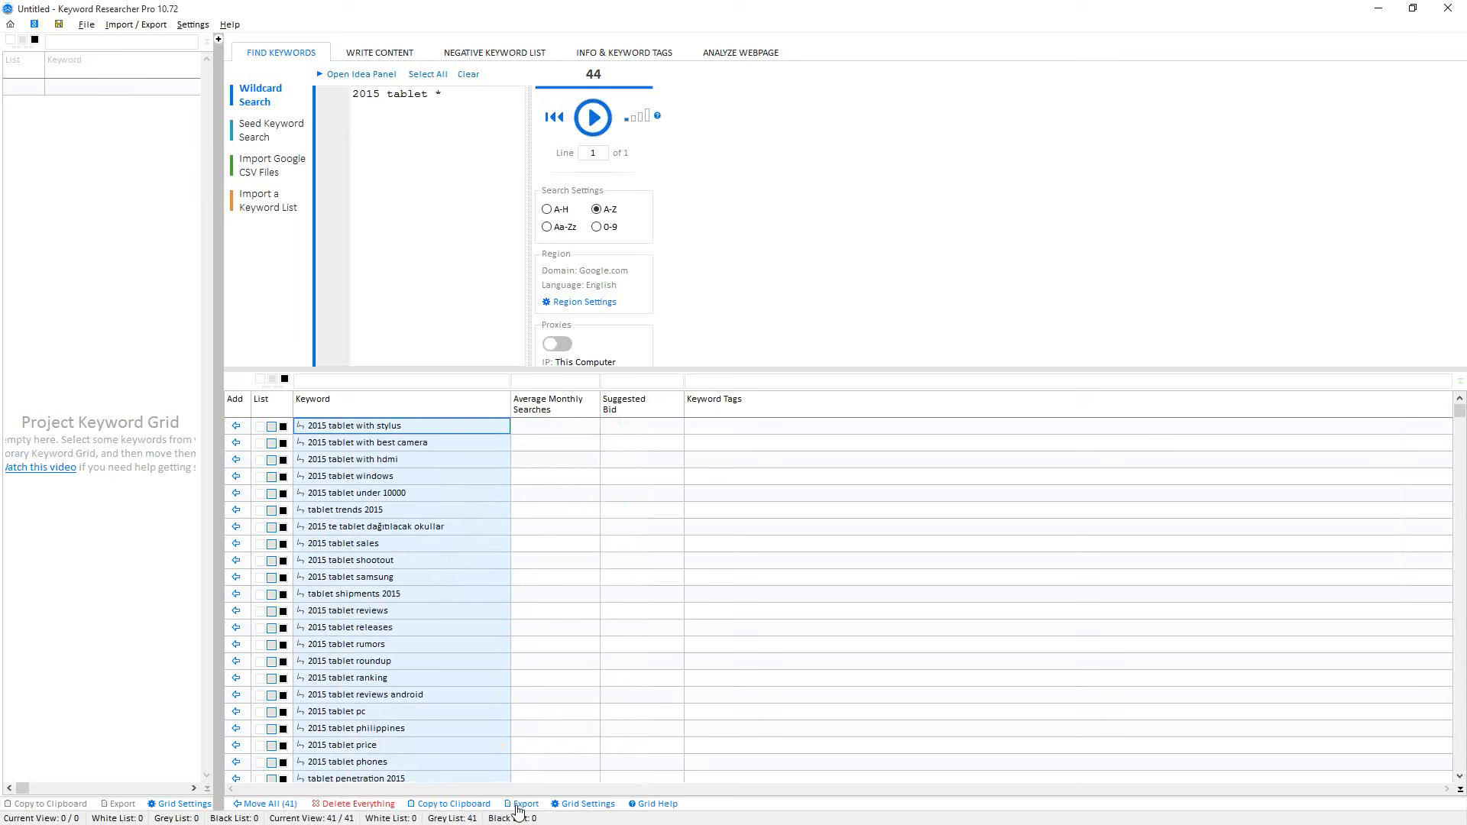
left_click(453, 807)
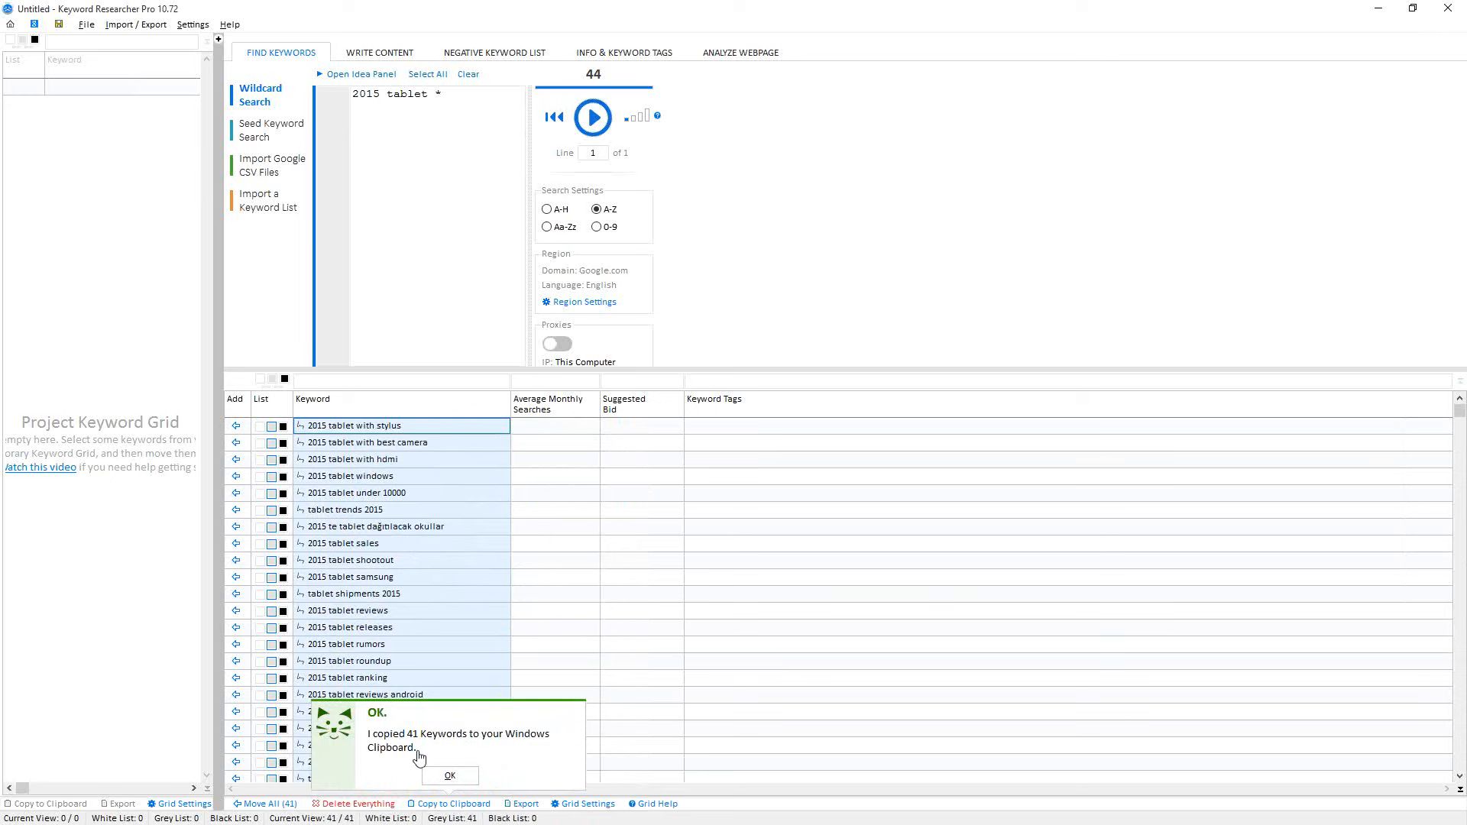
left_click(451, 777)
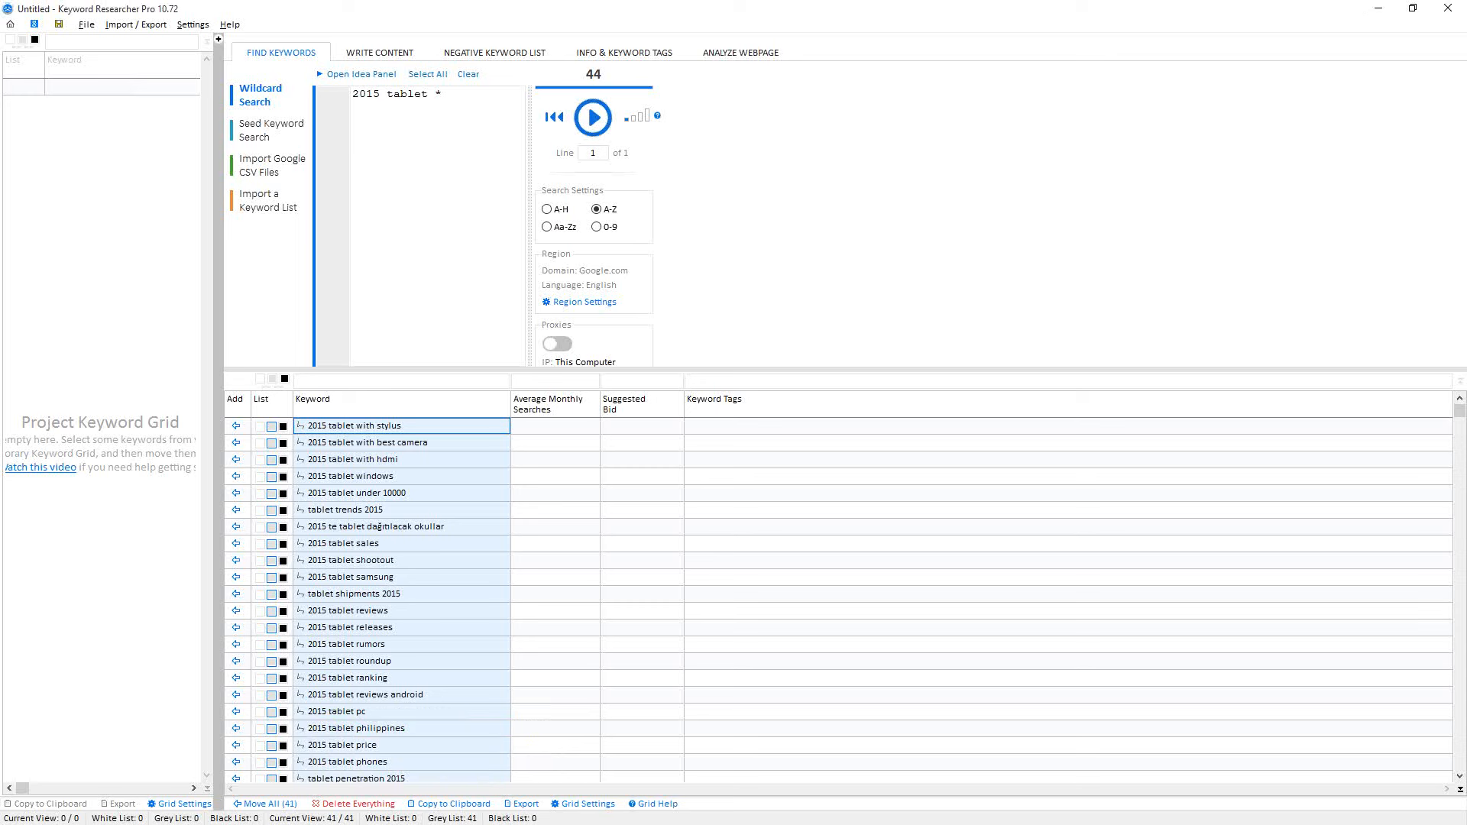
Switch to Google Keyword Planner in the browser and get search volume data for the copied keyword list
key("alt+Tab")
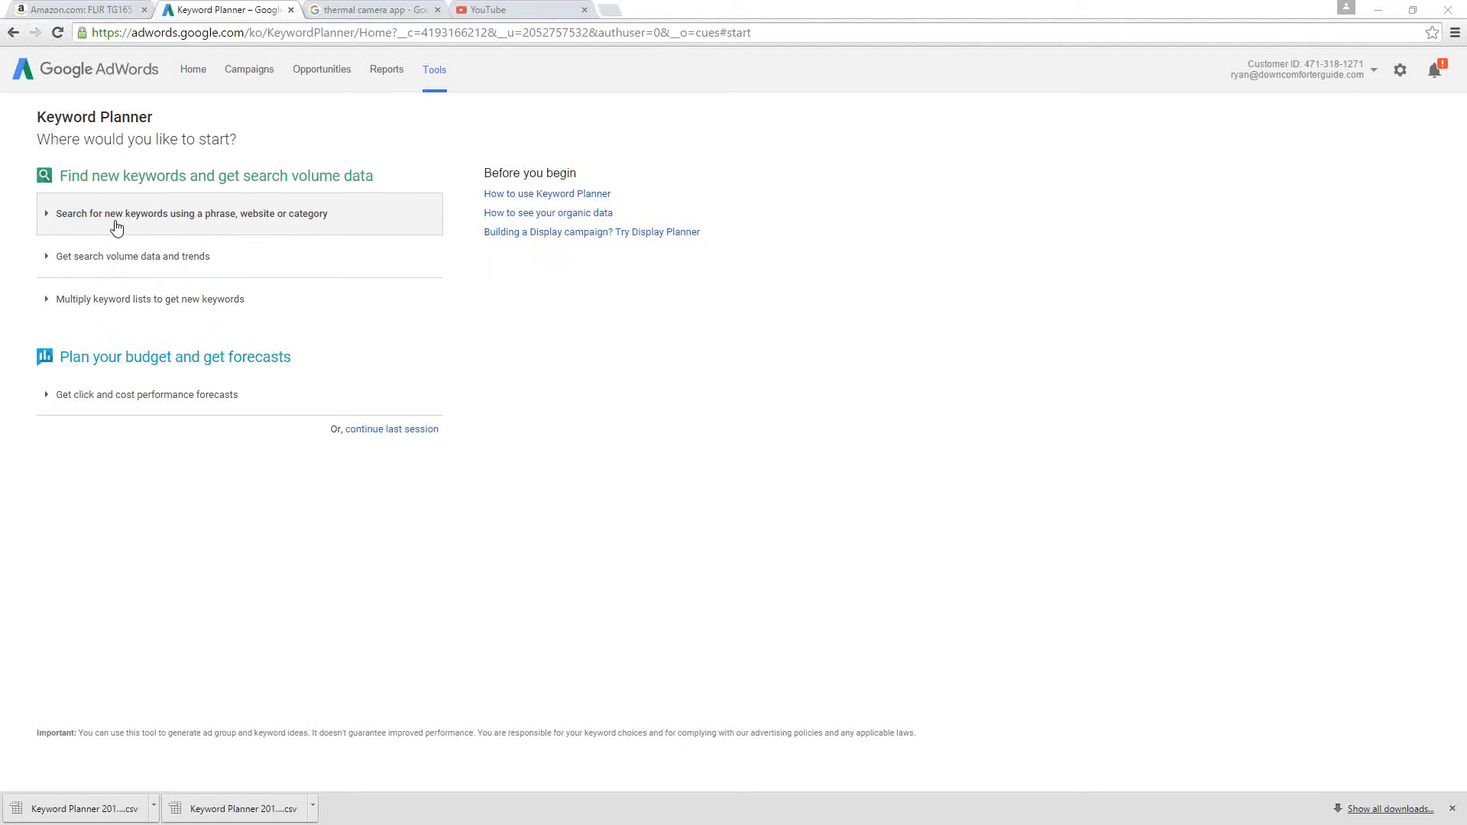
left_click(91, 263)
left_click(74, 330)
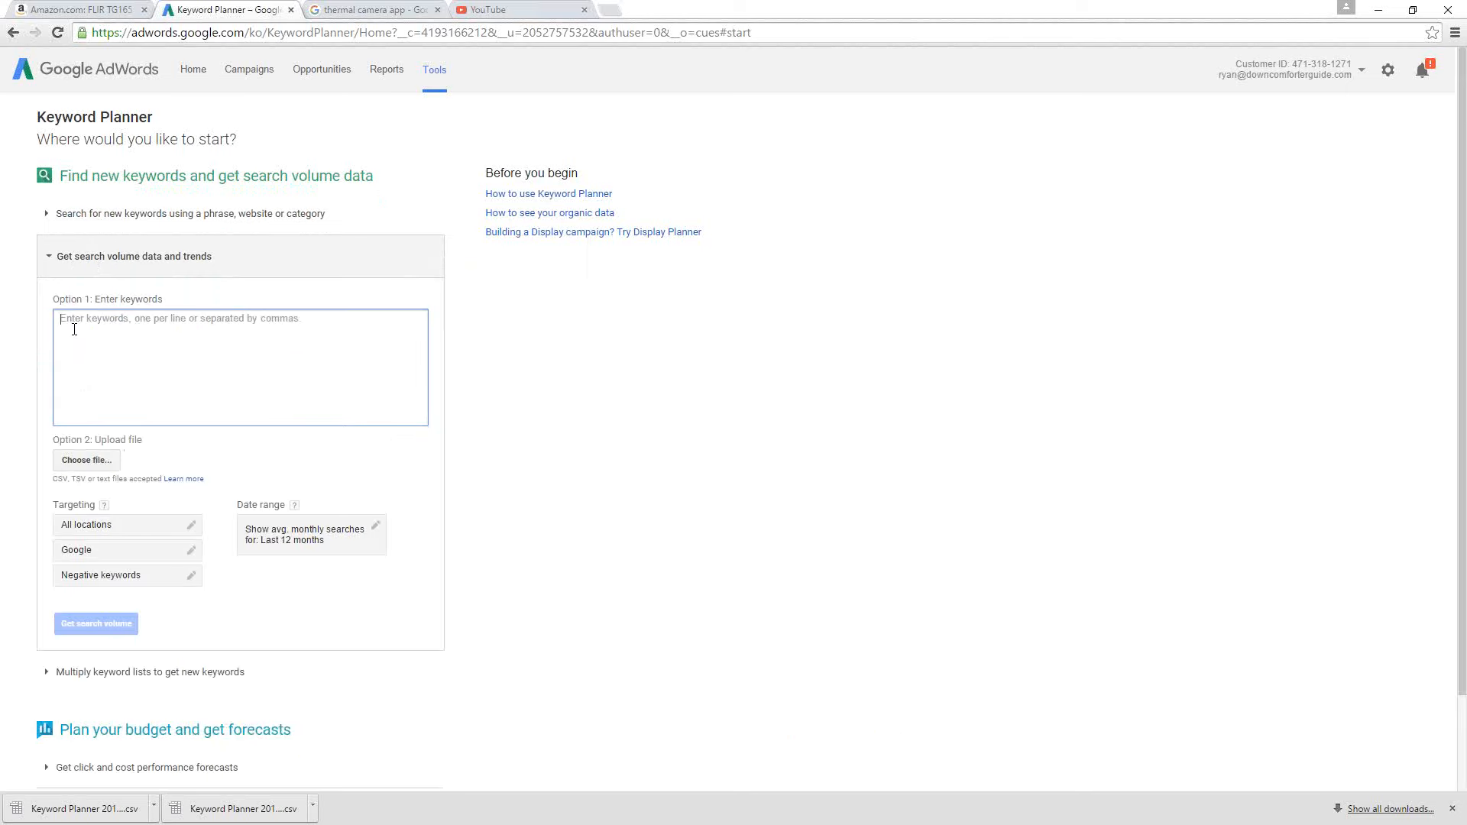
key("ctrl+v")
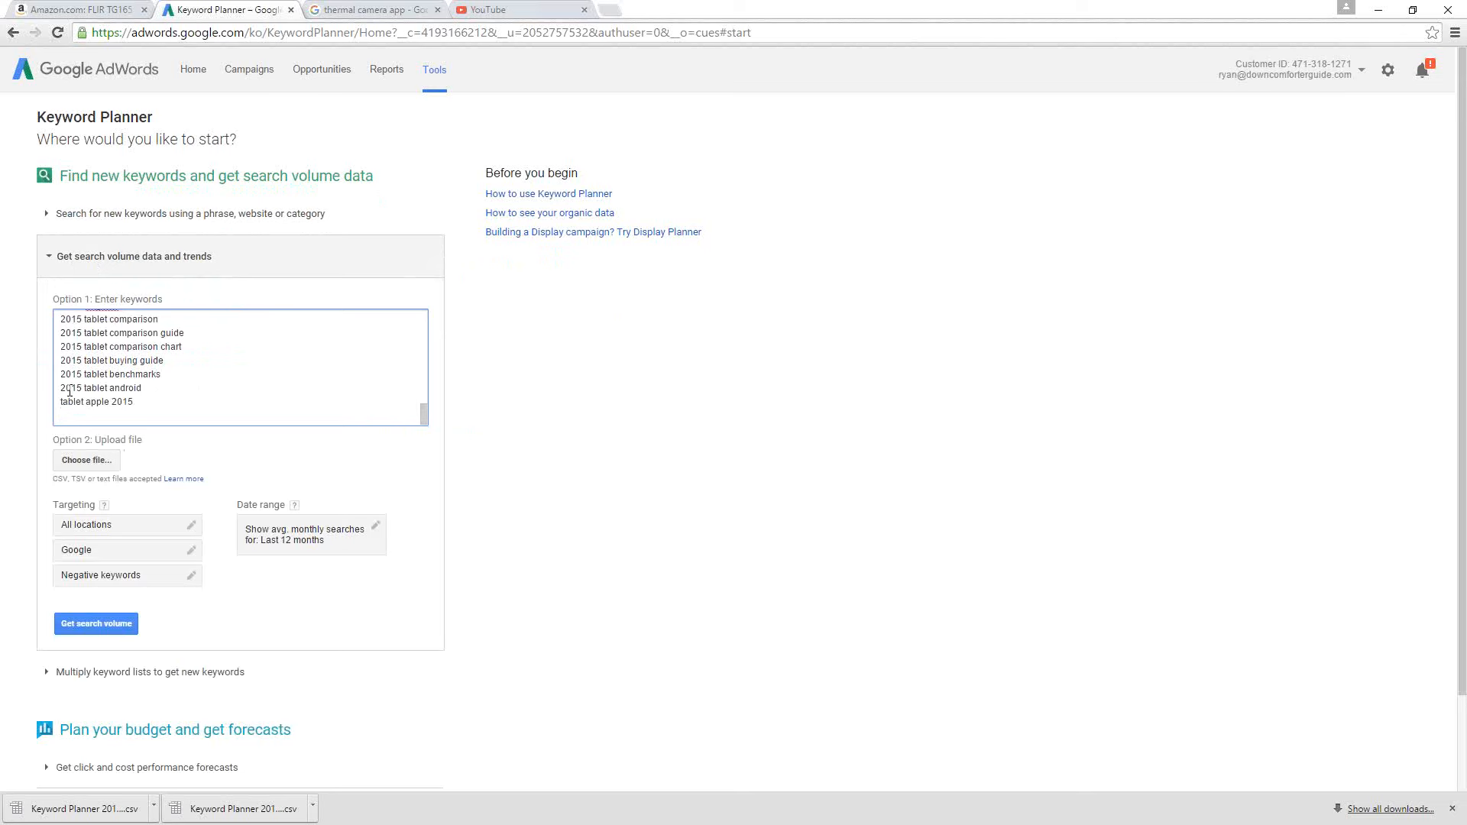
key("BackSpace")
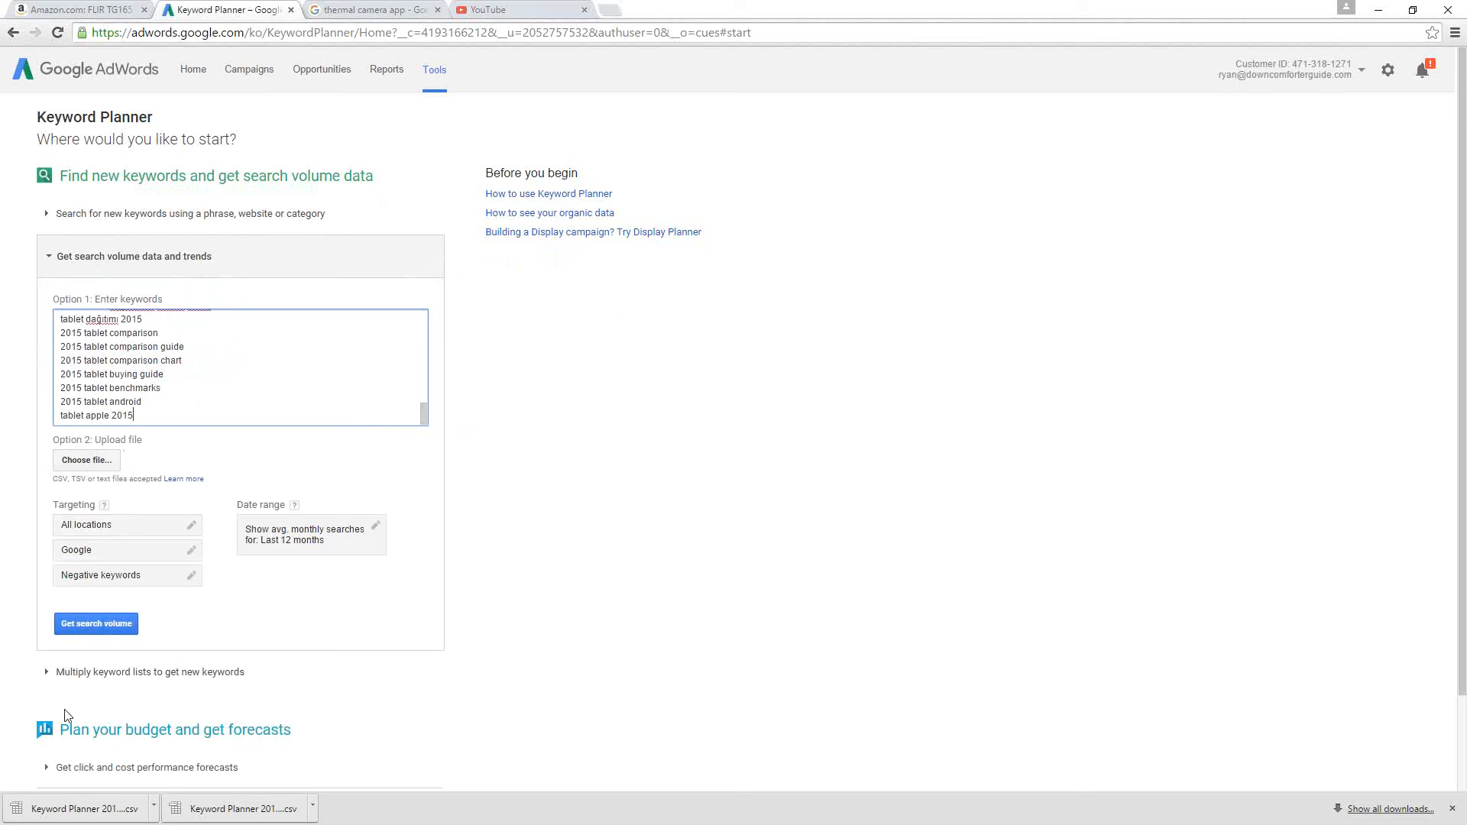
left_click(91, 632)
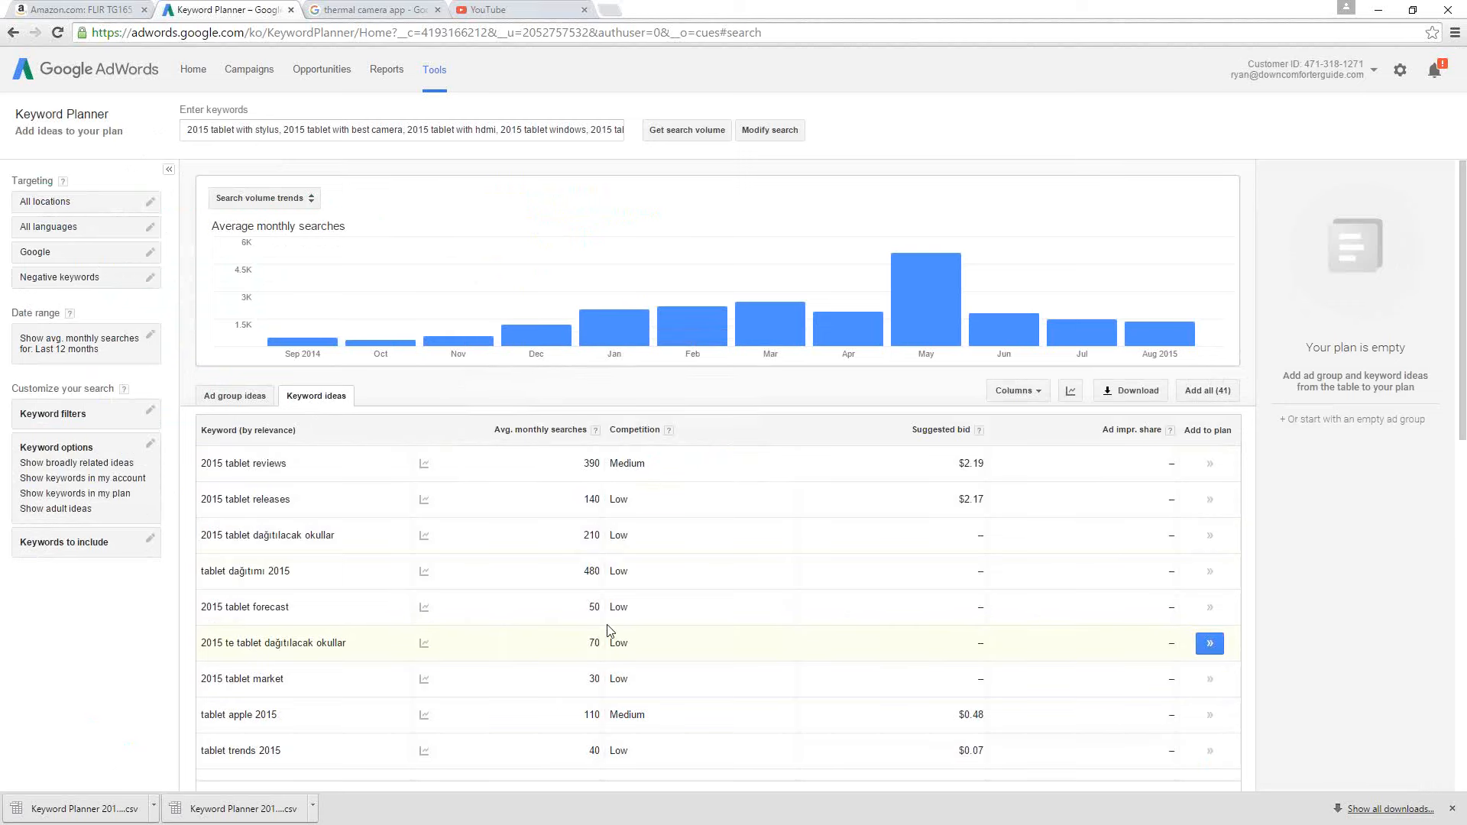
Download the keyword ideas' historical statistics in Excel CSV format and save the file
scroll(634, 516, "down", 5)
scroll(578, 696, "up", 5)
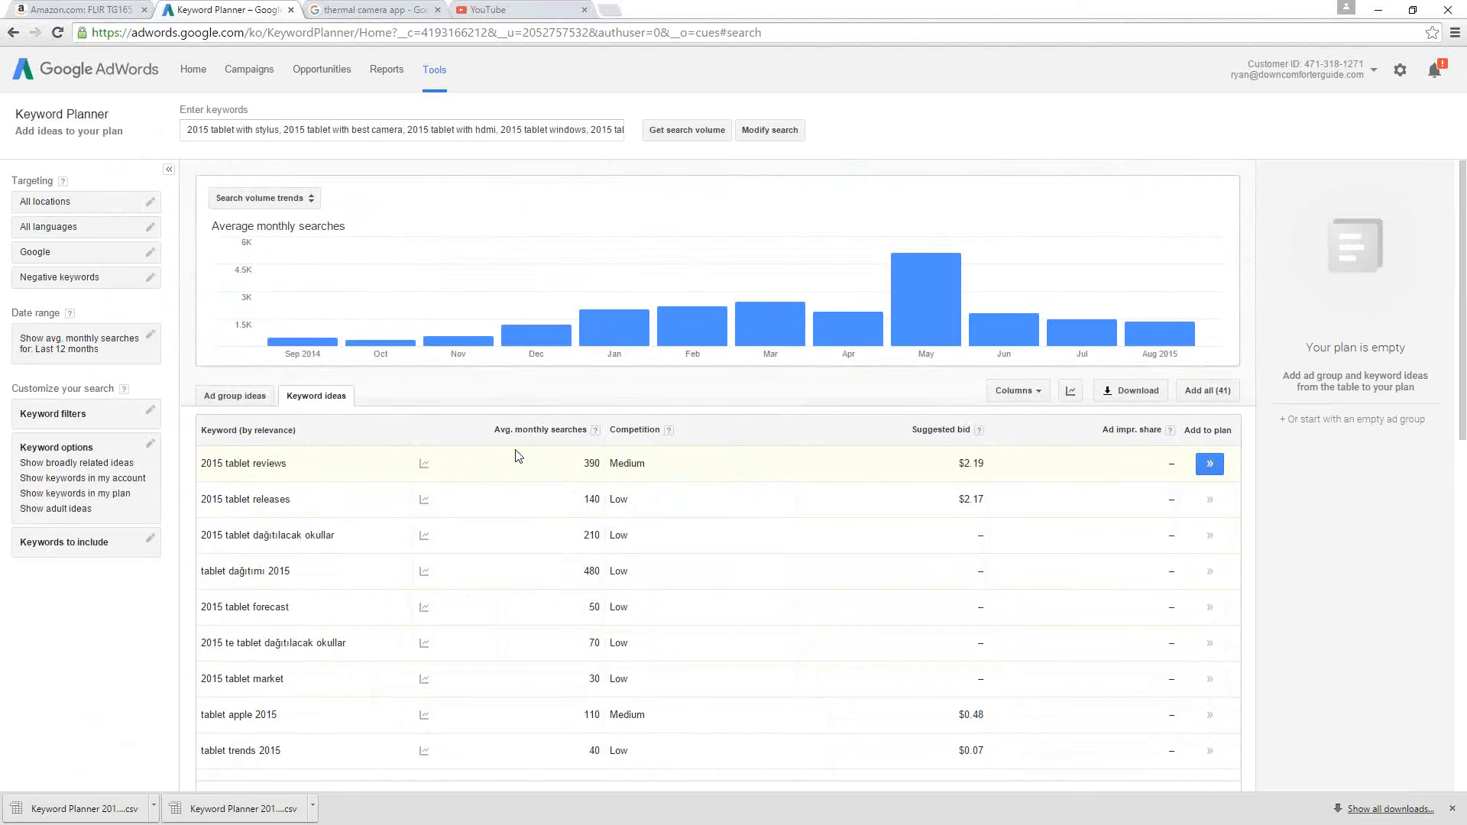
left_click(1128, 391)
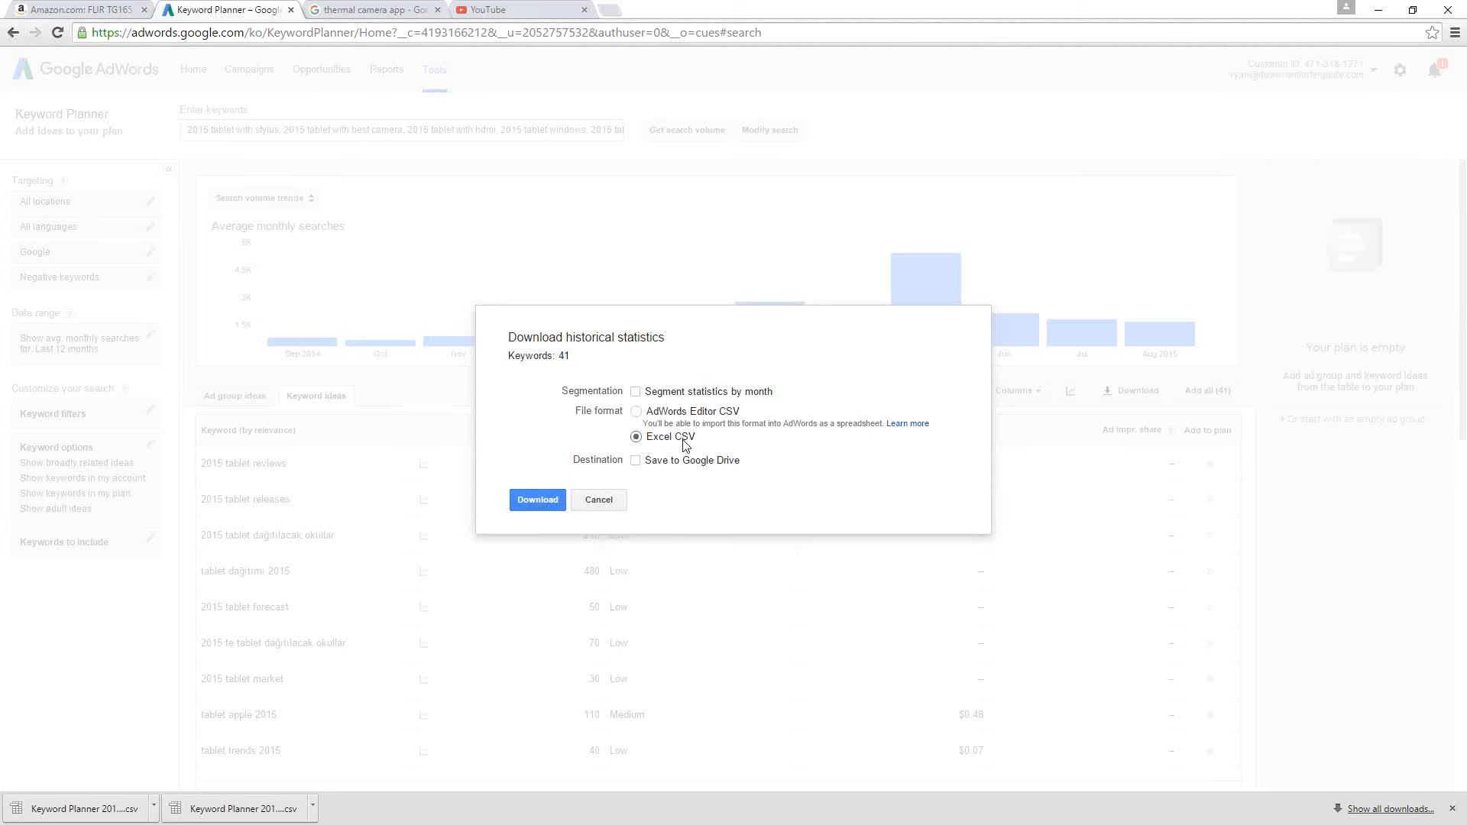
left_click(539, 500)
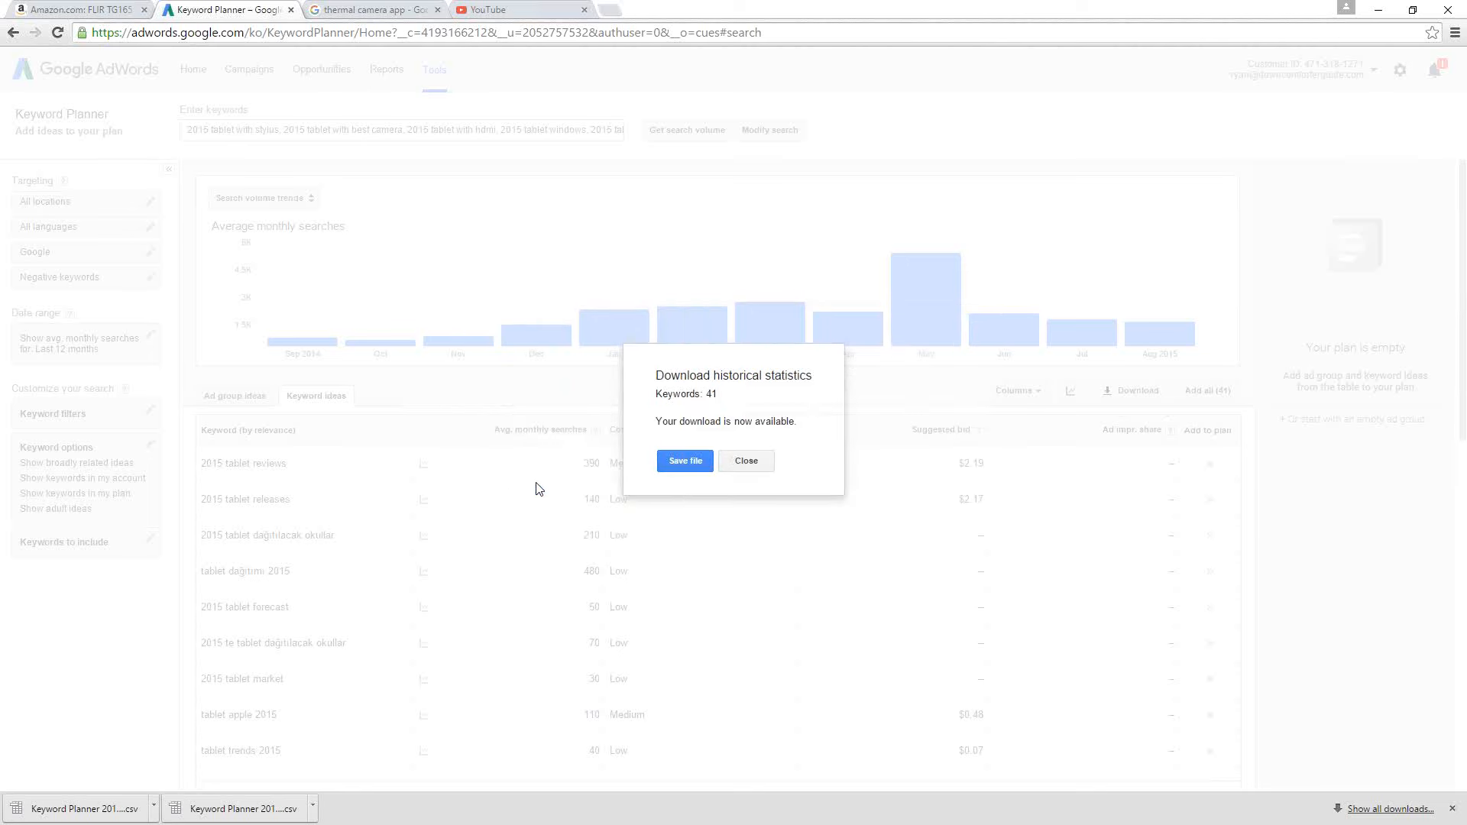
left_click(685, 463)
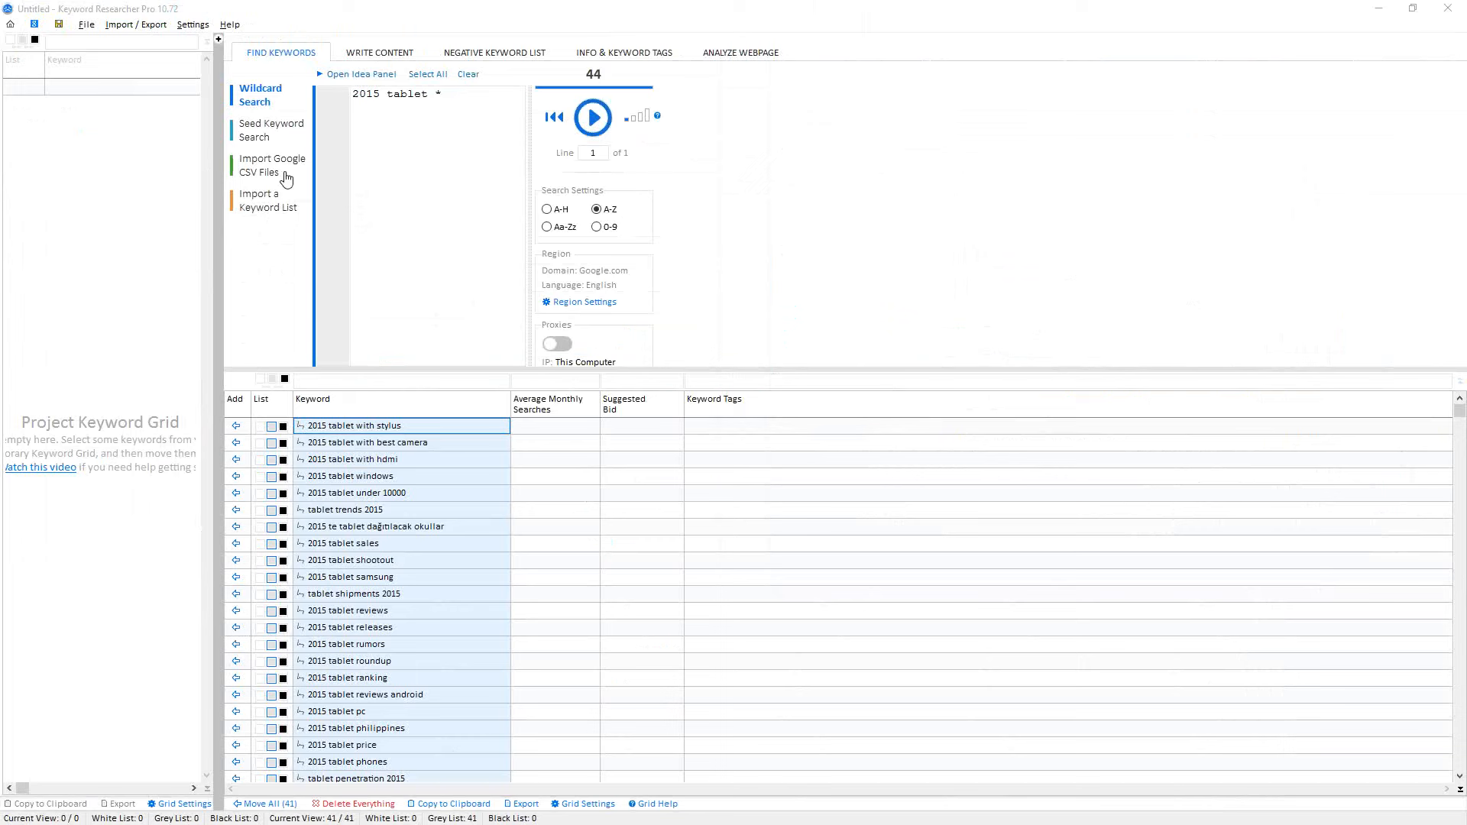
Switch back to Keyword Researcher Pro and import the downloaded Google CSV file "Keyword Planner 2015-10-06 at 03-32-00.csv"
left_click(256, 177)
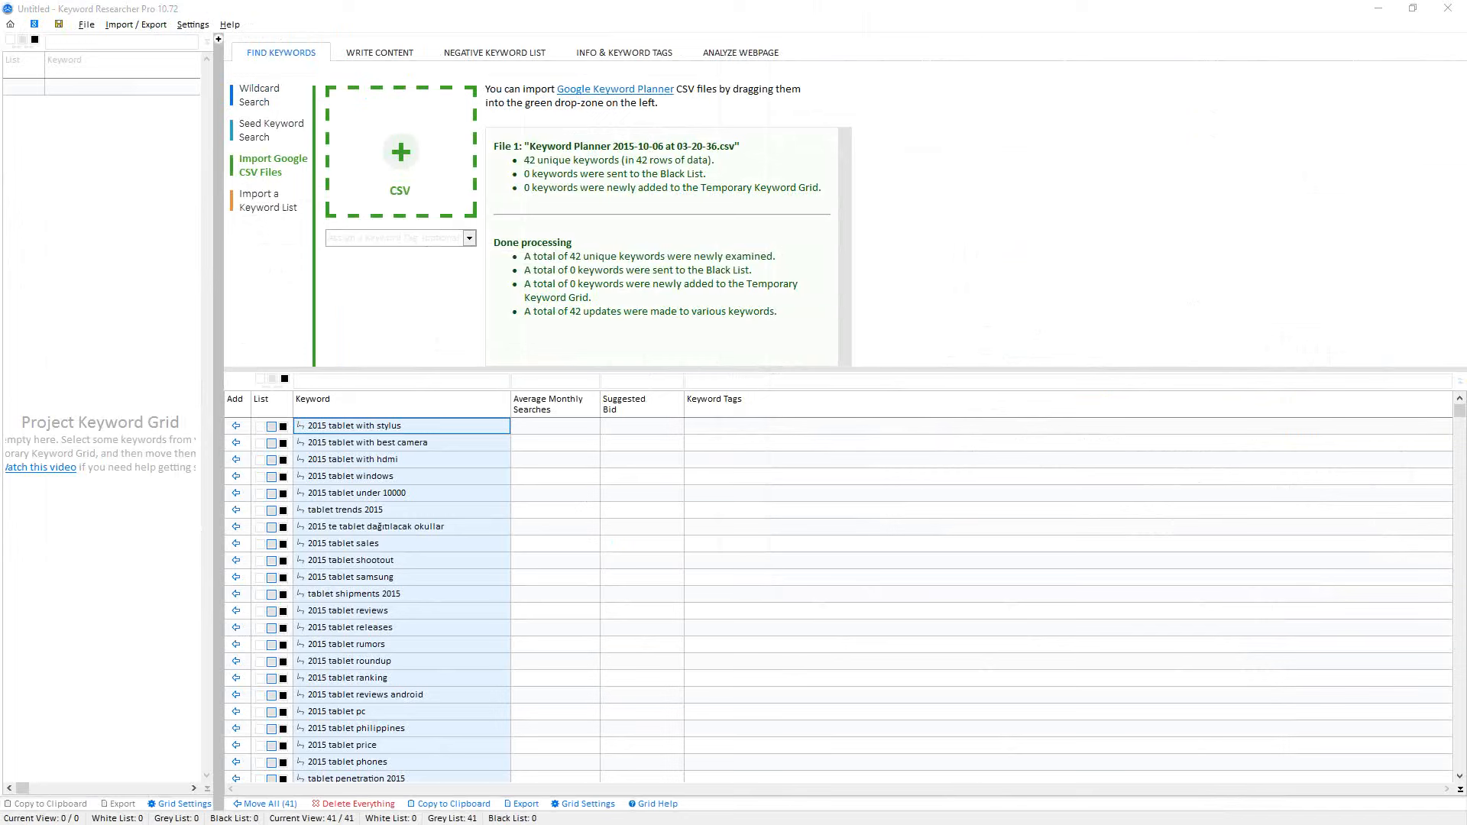
left_click_drag(1466, 88, 1010, 59)
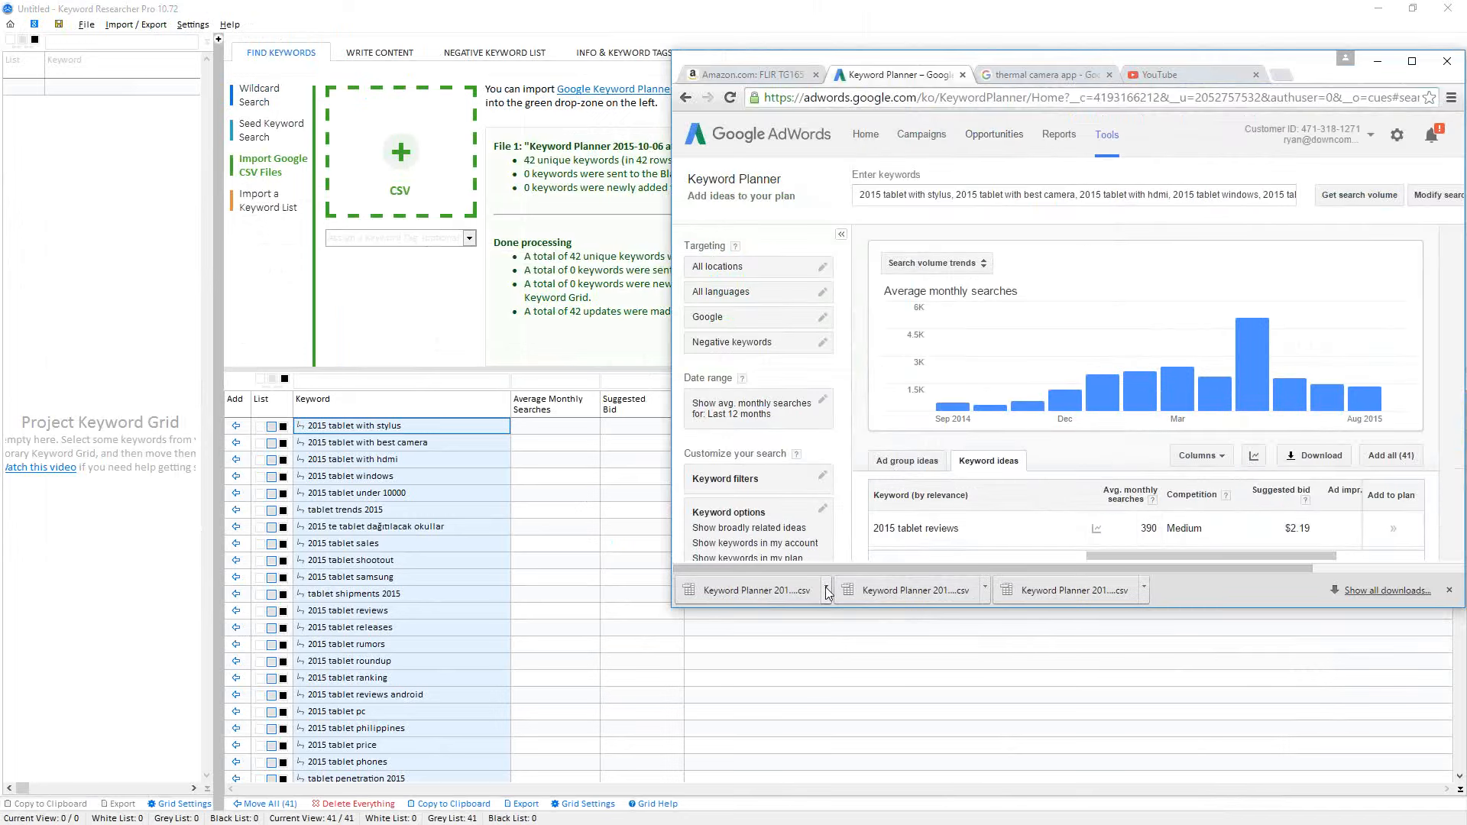
left_click(826, 590)
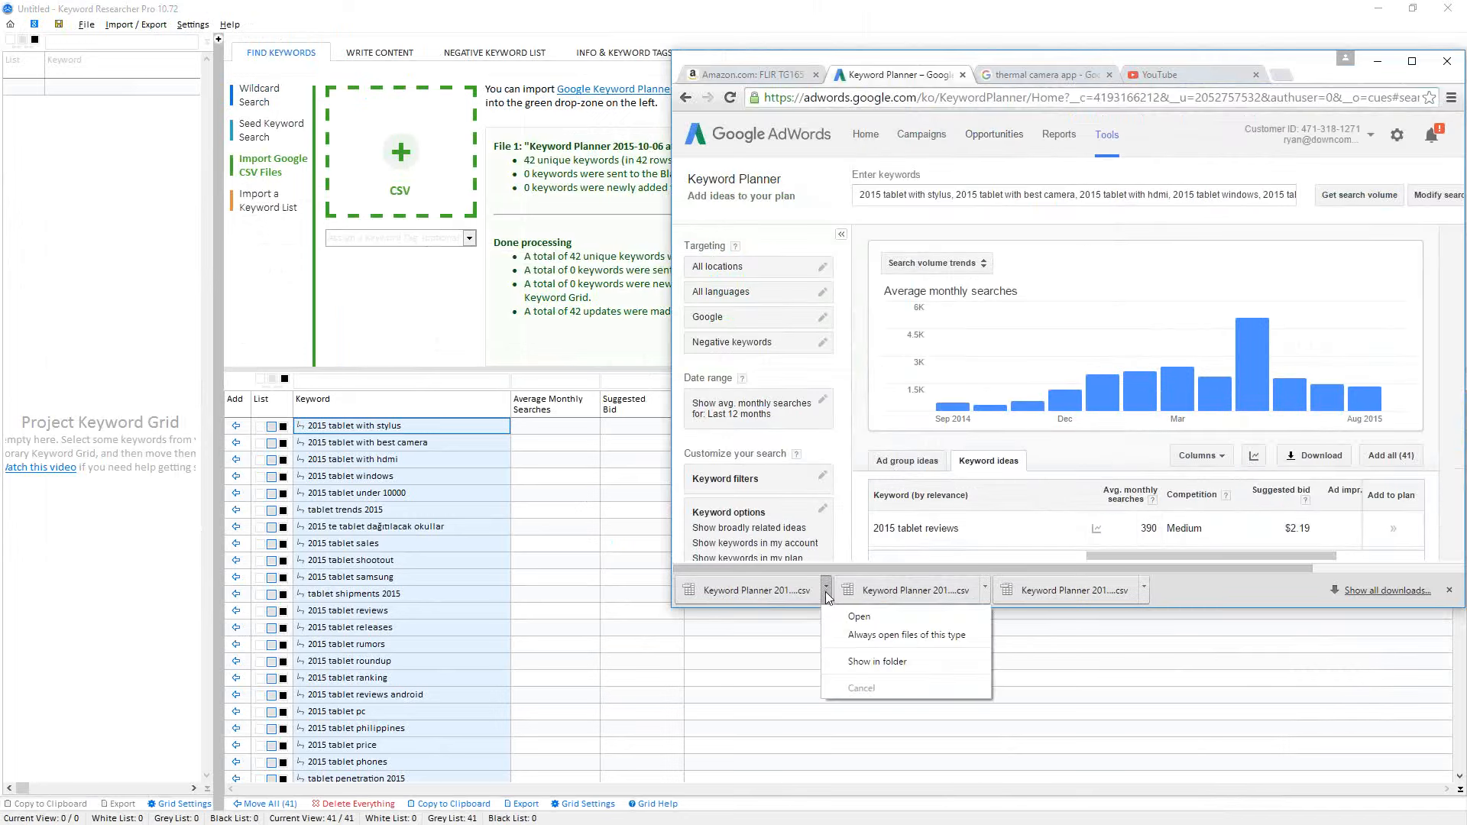
left_click(862, 663)
left_click_drag(810, 63, 1466, 157)
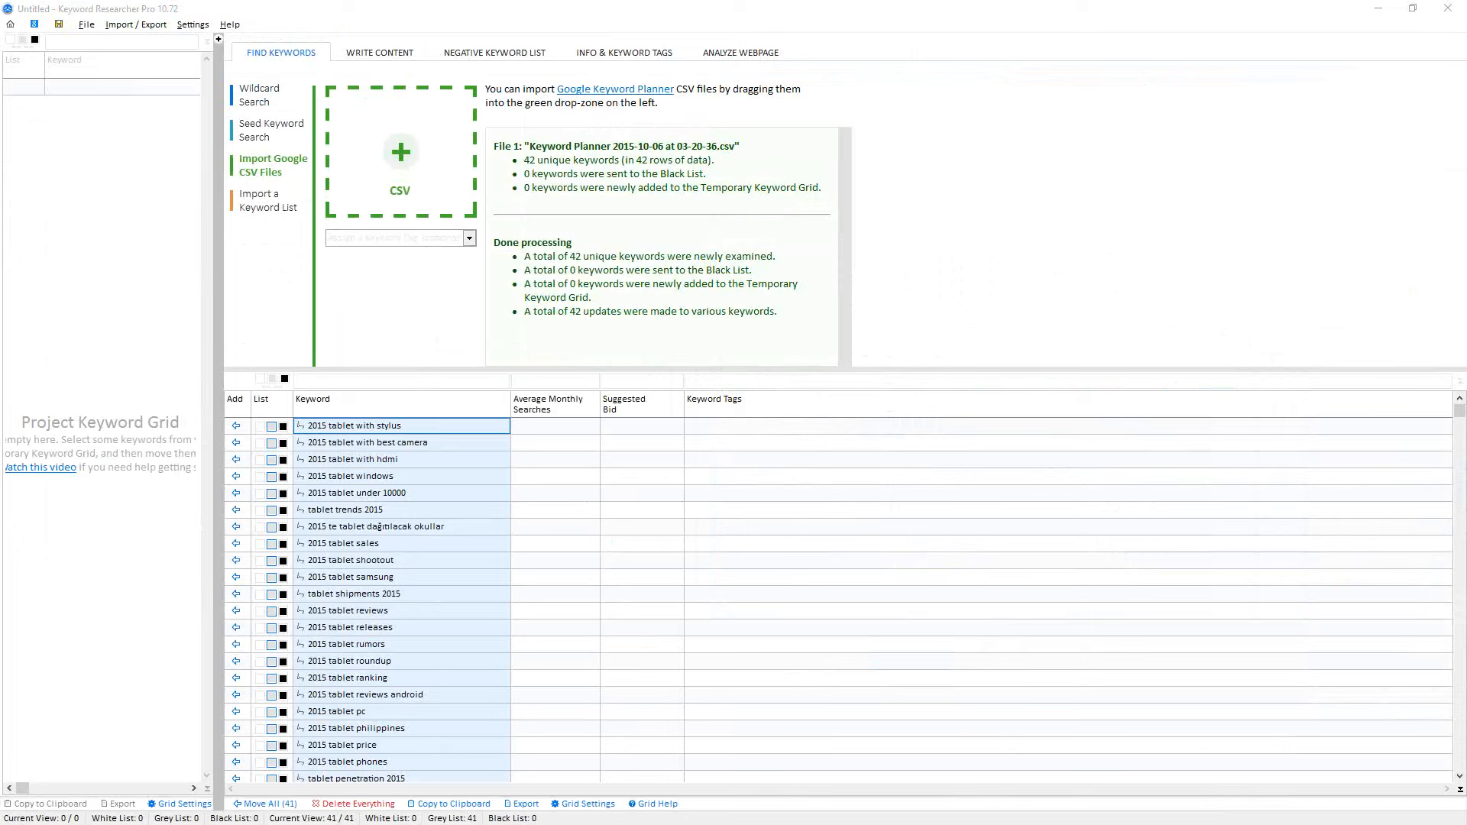
left_click_drag(0, 275, 0, 239)
left_click_drag(48, 577, 402, 149)
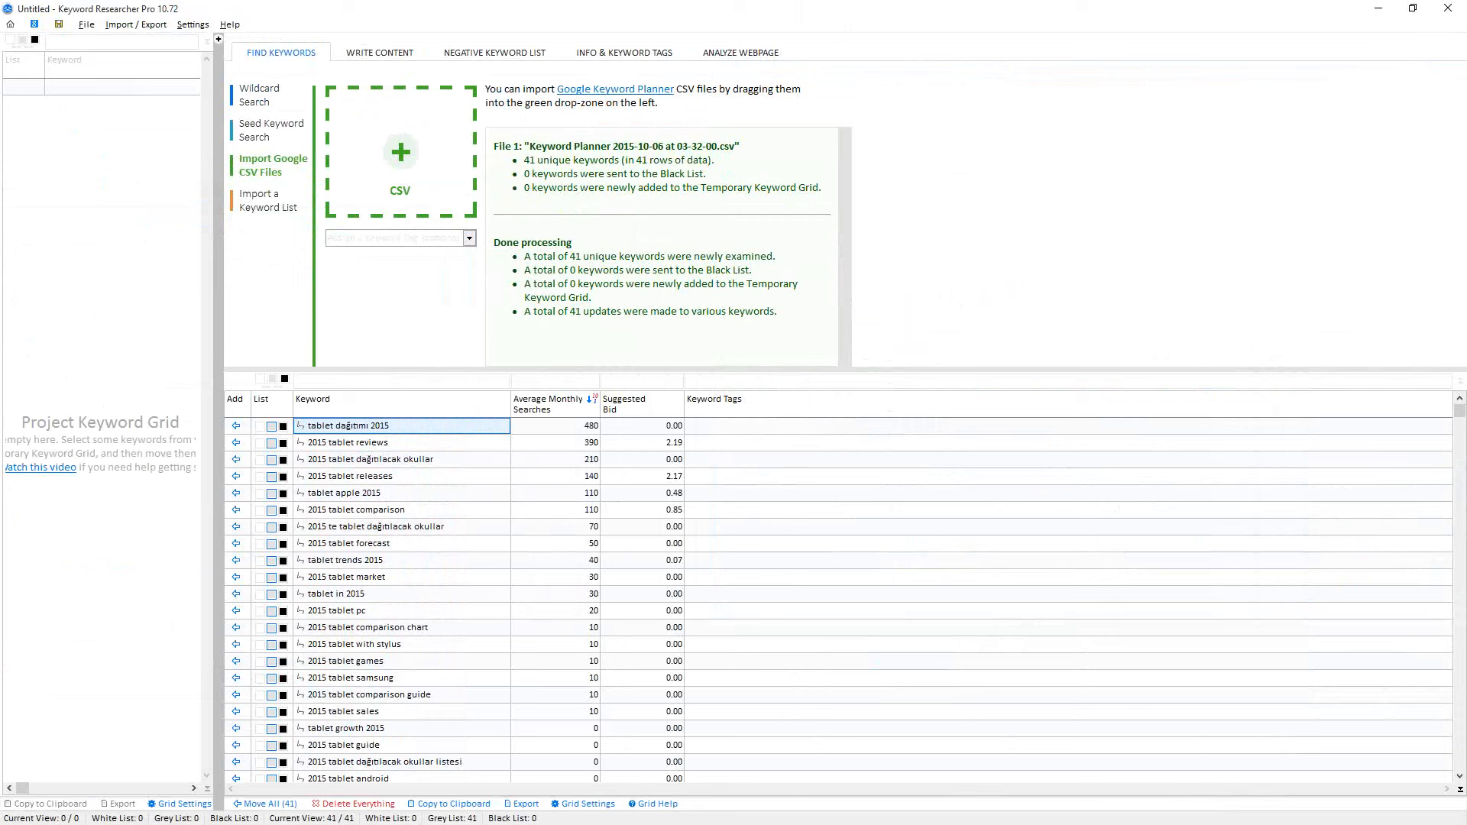
left_click_drag(2, 226, 0, 205)
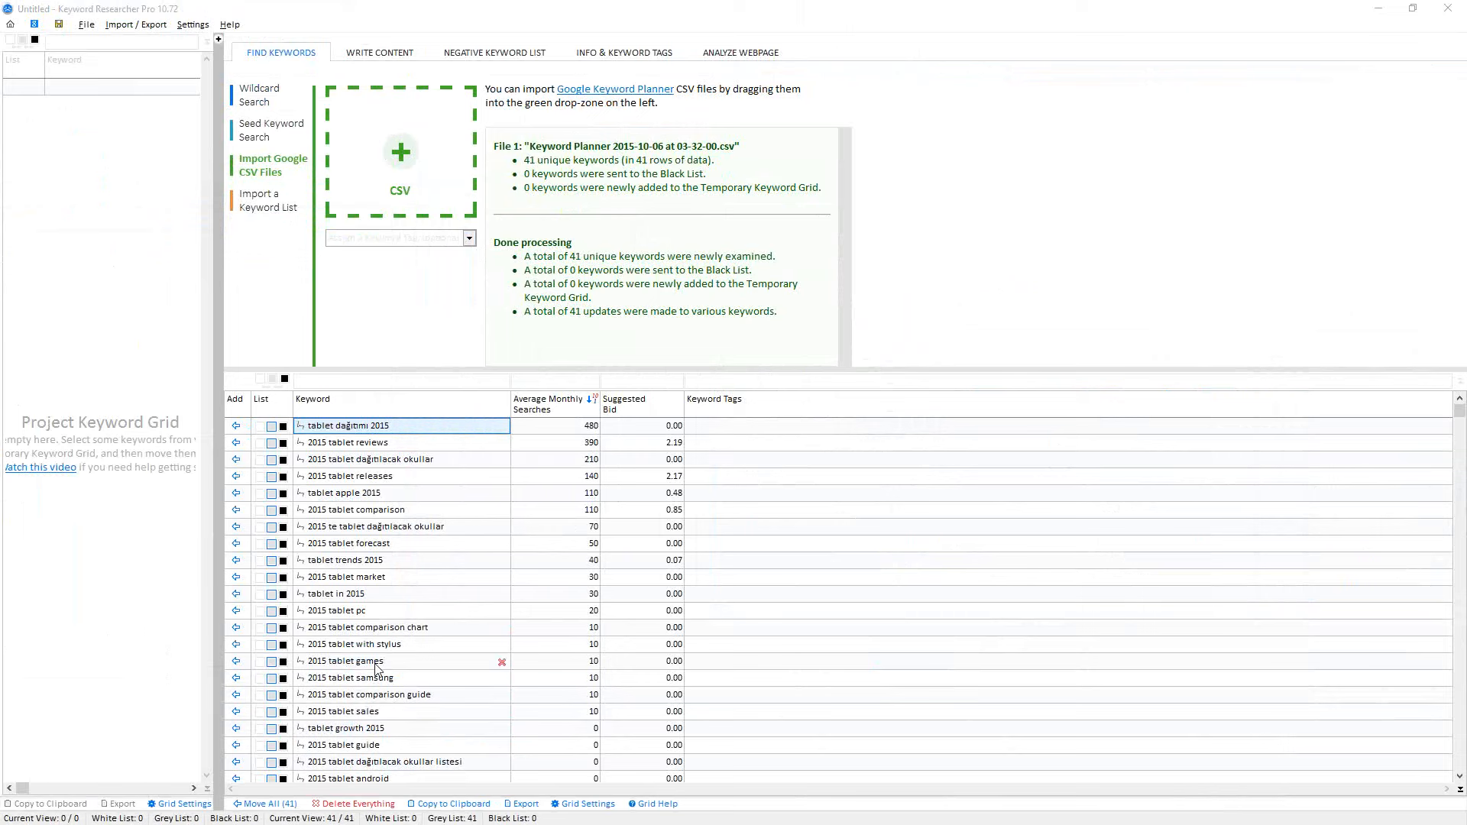
Examine the average monthly searches and suggested bids of all keywords in the temporary keyword grid
scroll(429, 621, "down", 12)
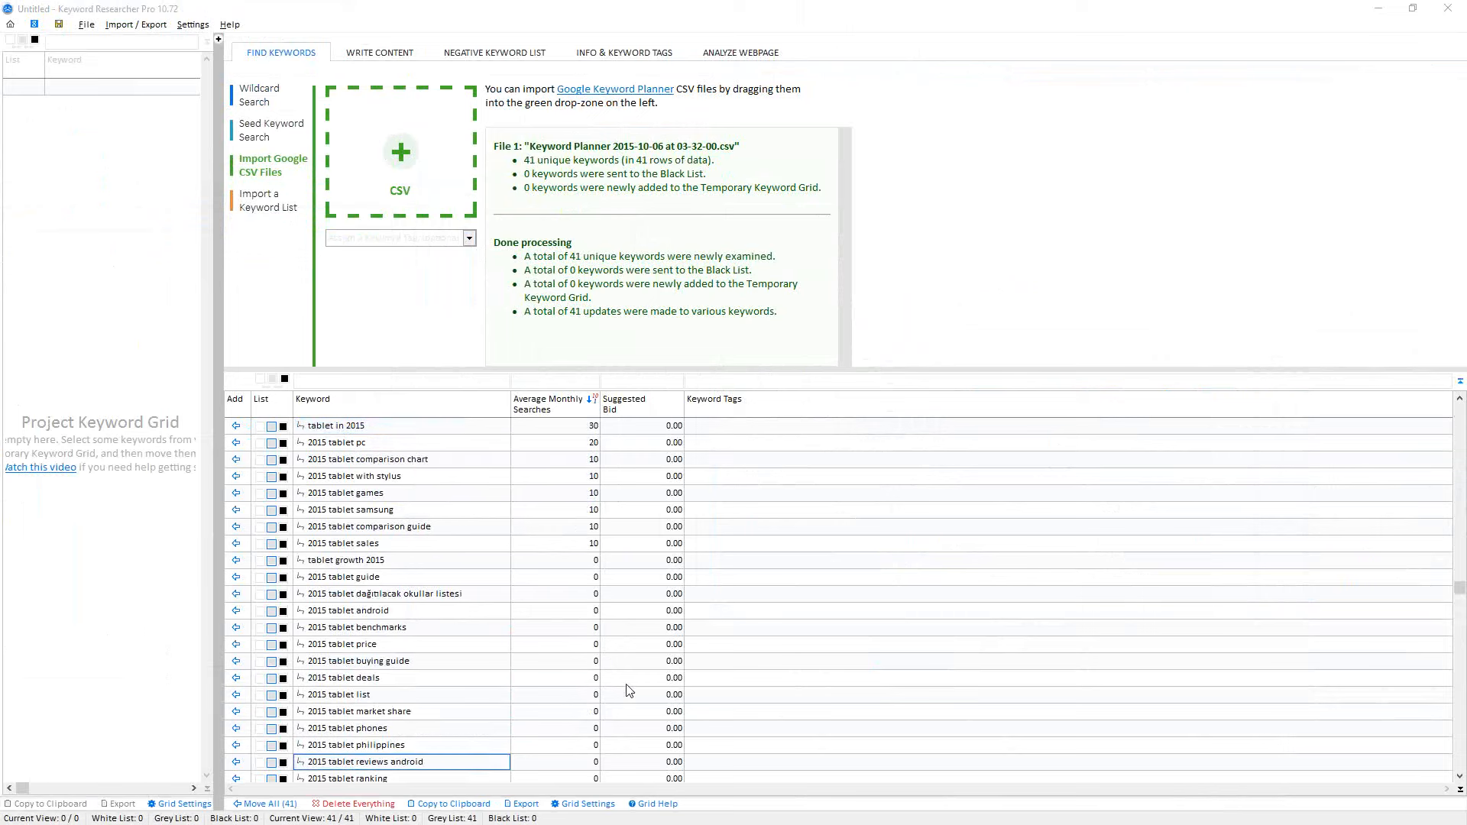
scroll(638, 655, "down", 2)
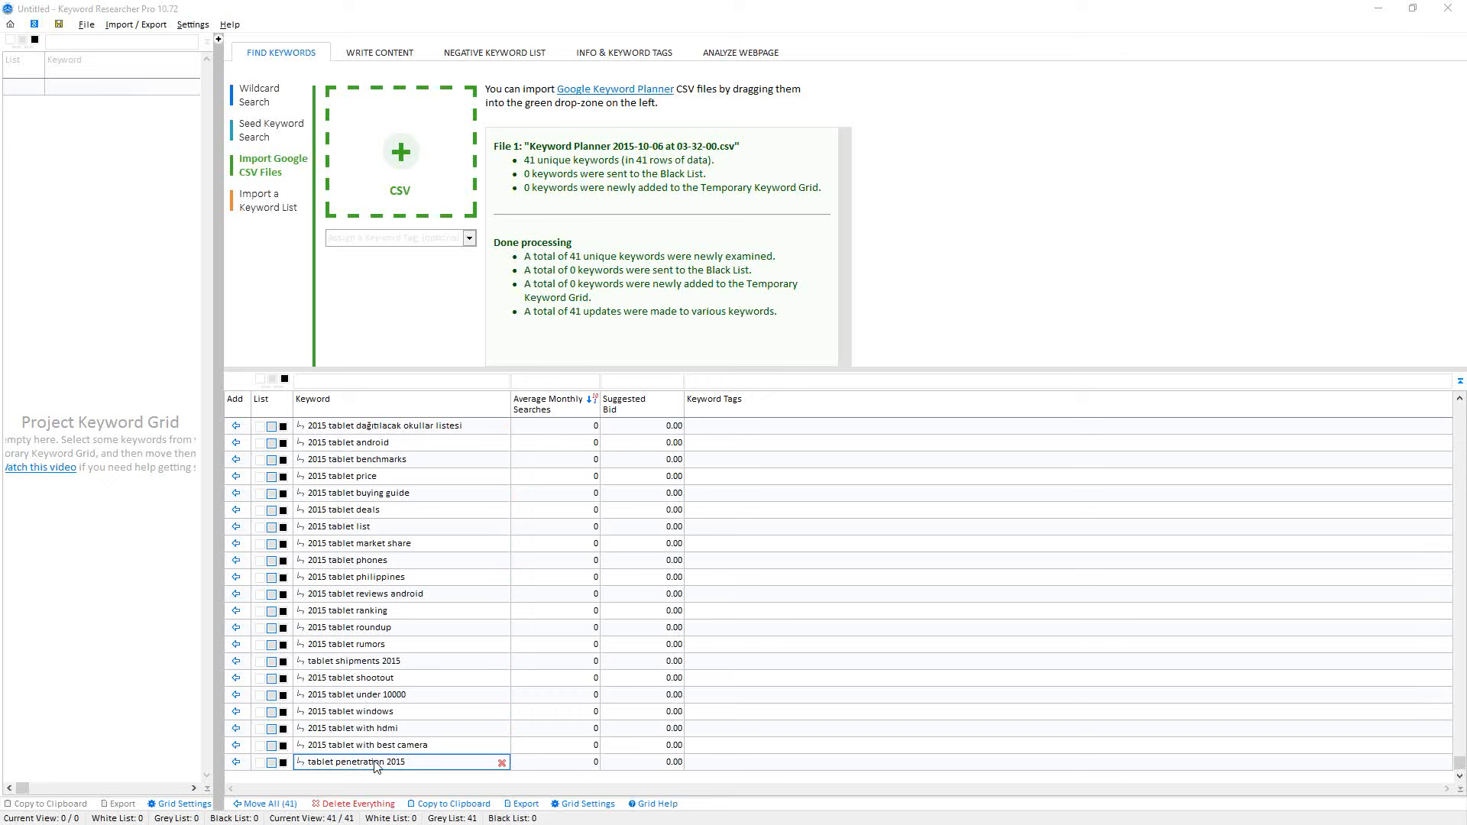
key("Up")
key("Up")
key("Up")
key("Up")
key("Up")
key("Up")
key("Up")
key("Up")
key("Up")
key("Up")
key("Up")
key("Up")
key("Up")
key("Up")
key("Up")
key("Up")
key("Up")
key("Up")
key("Up")
key("Up")
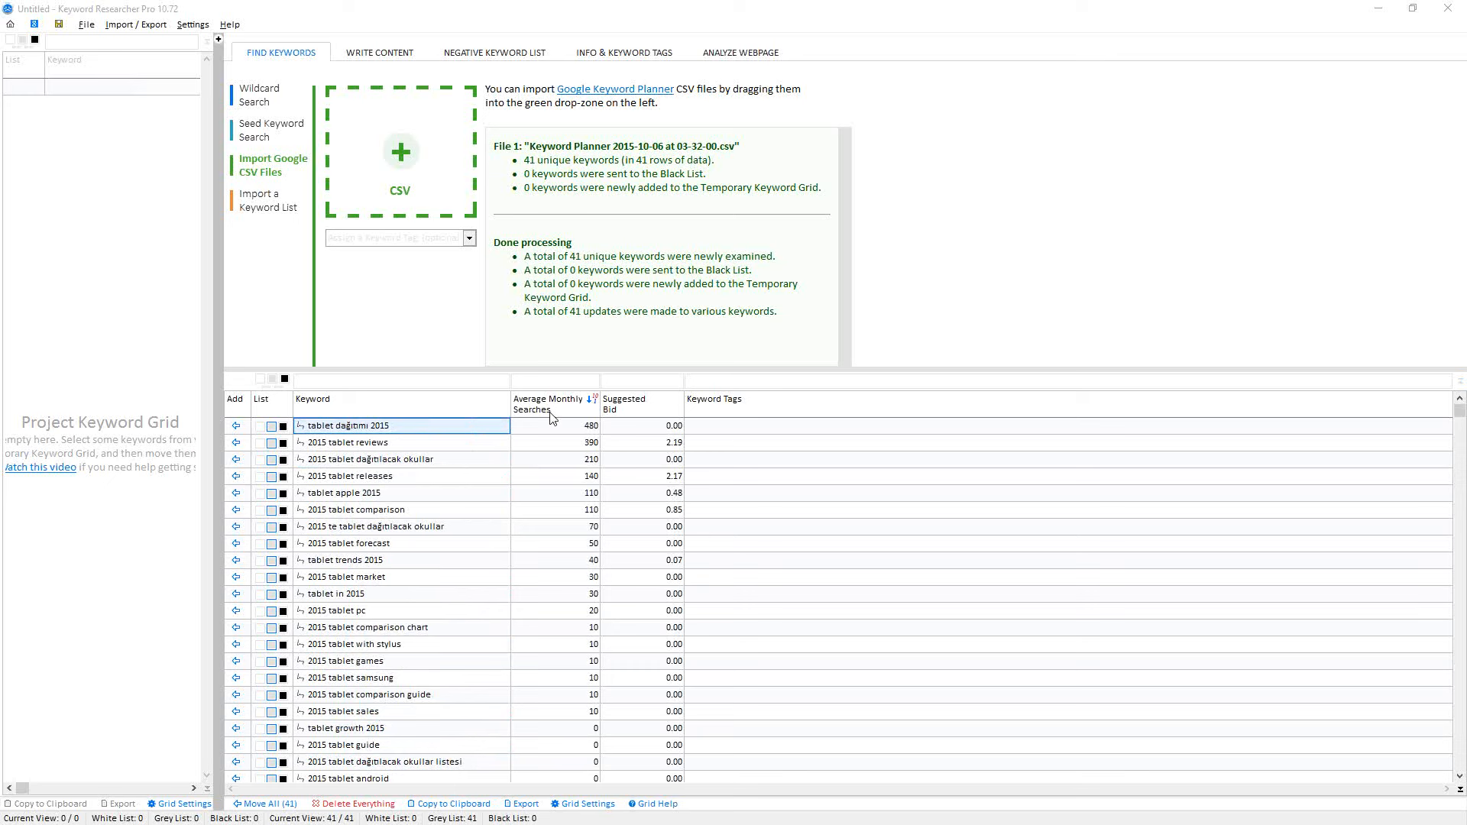
Compare promising keywords such as 2015 tablet reviews, releases and comparison with the low-volume phrases at the end of the grid
left_click(335, 447)
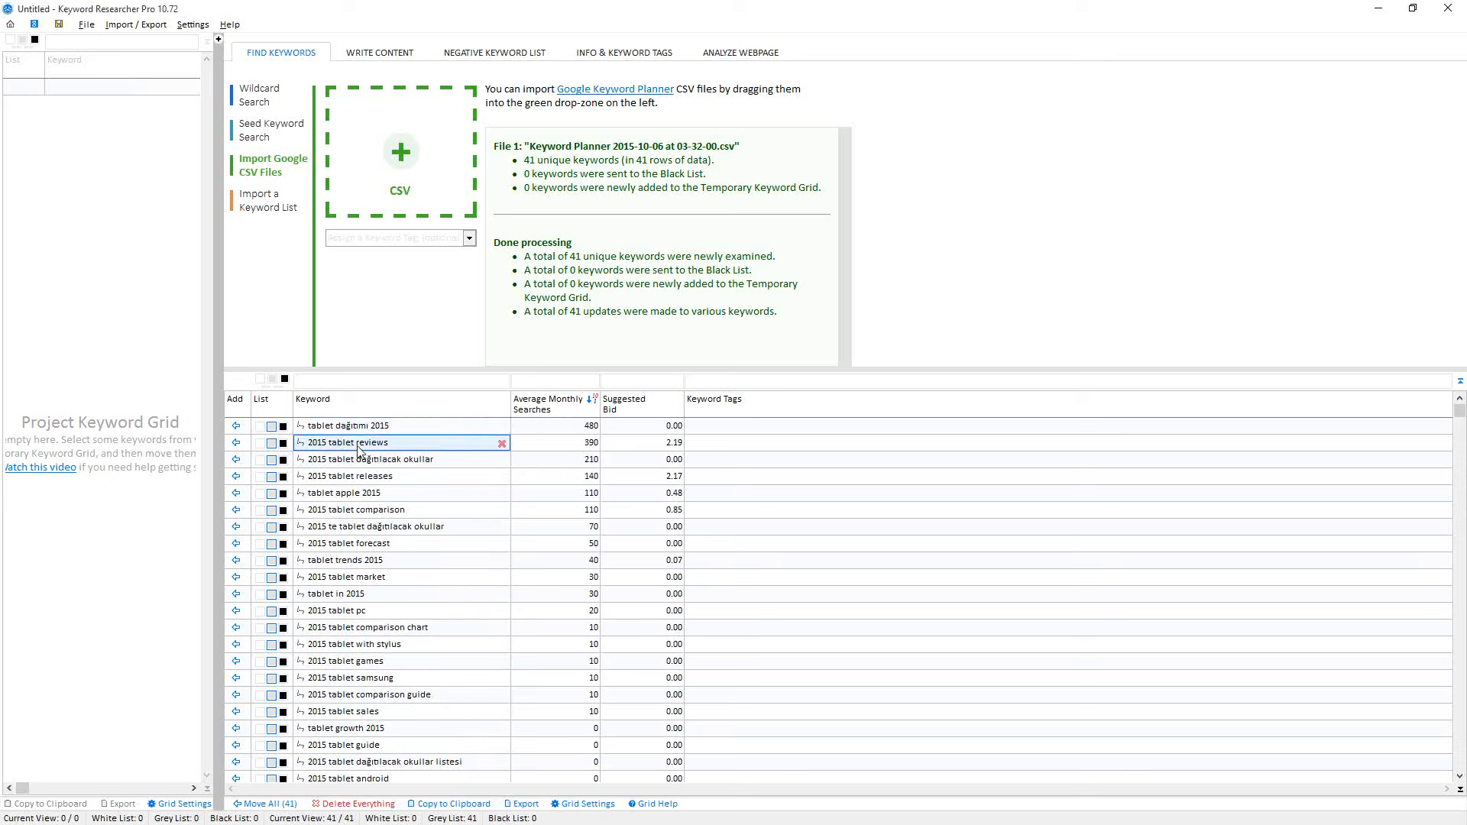
left_click(377, 478)
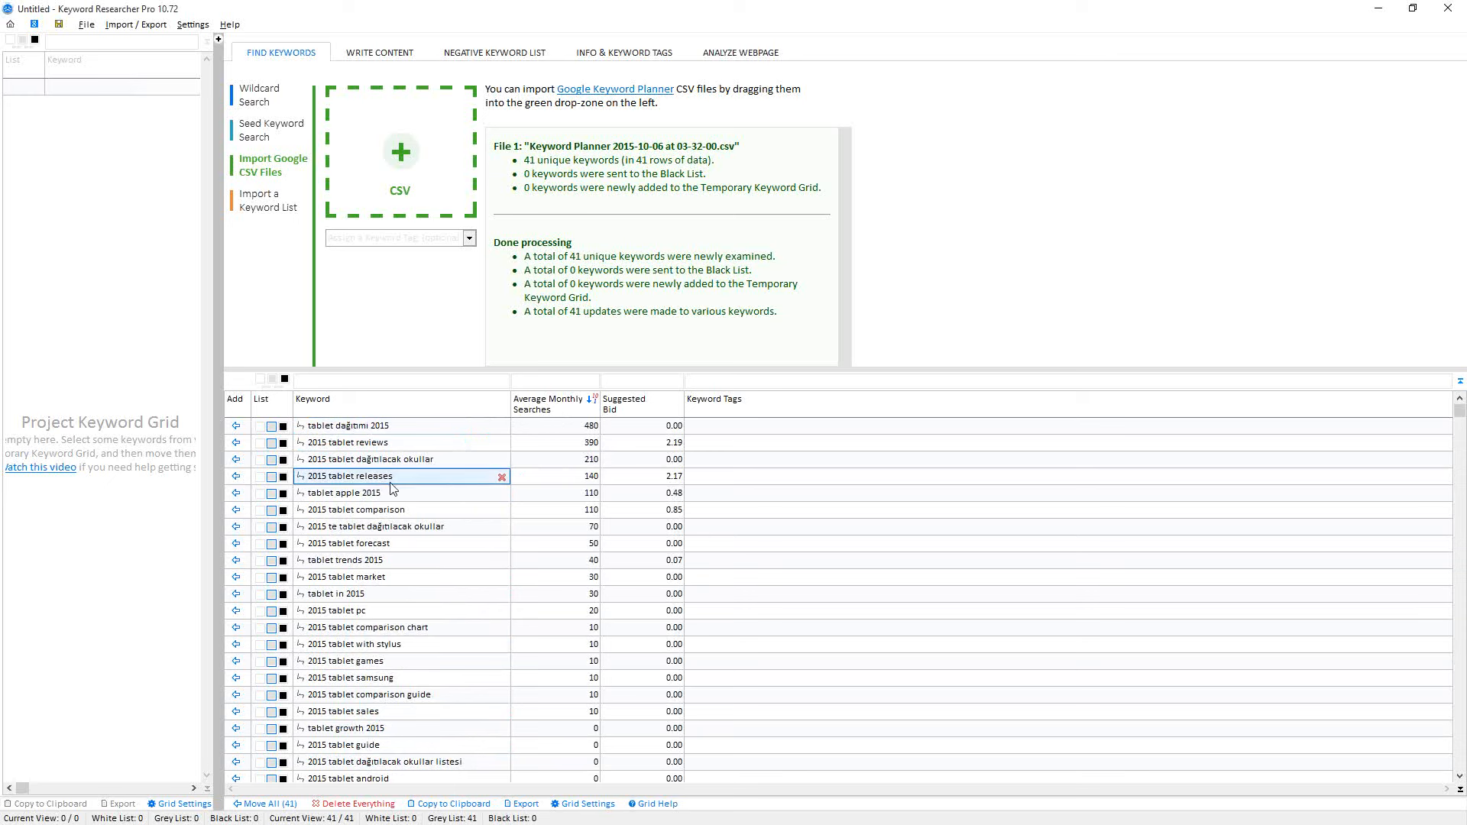
left_click(357, 513)
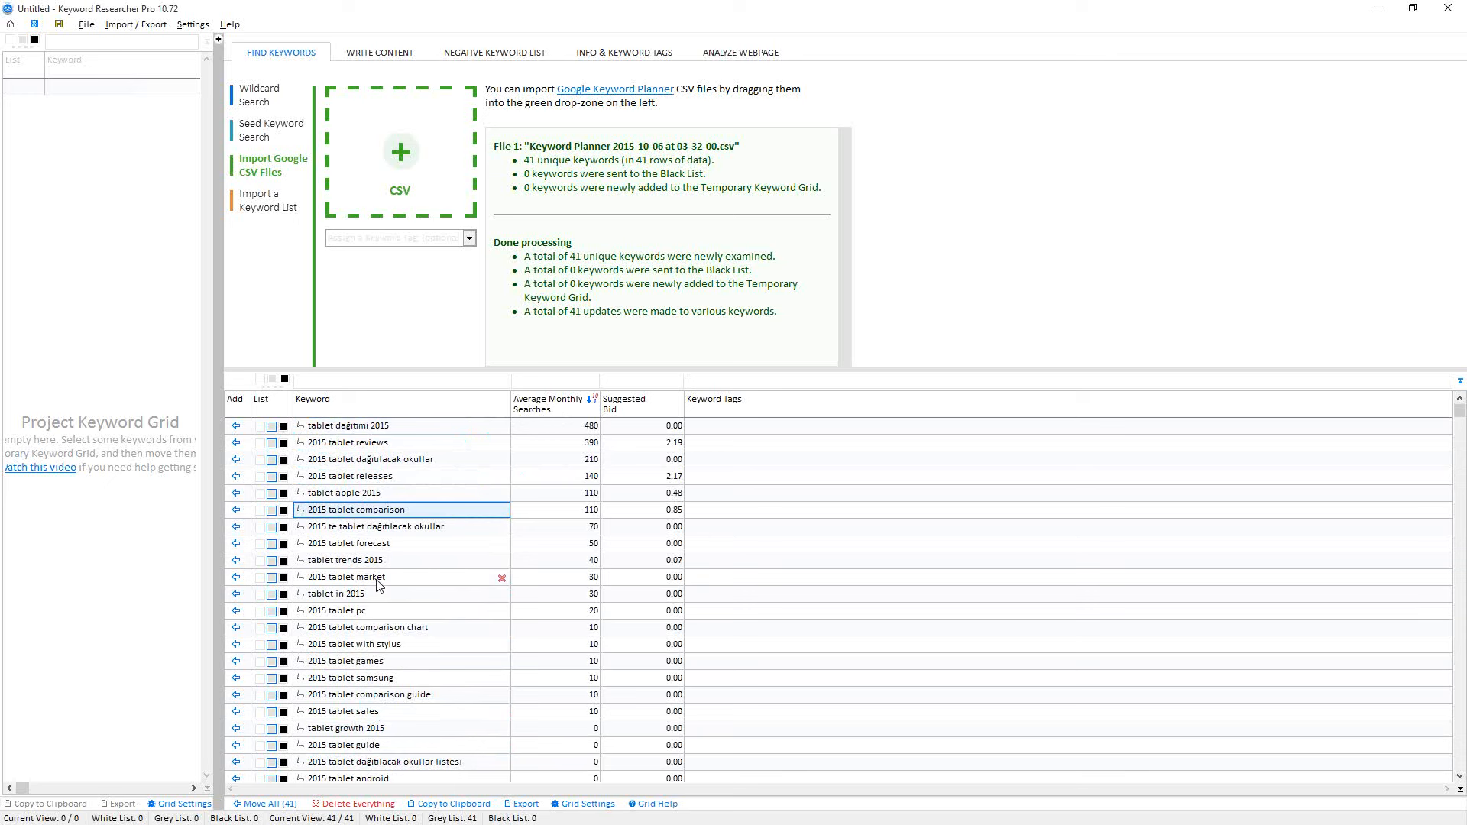
key("Down")
key("Down")
key("Down")
key("Down")
key("Down")
key("Down")
key("Down")
key("Down")
key("Down")
key("Down")
key("Down")
key("Down")
key("Down")
key("Down")
key("Down")
key("Down")
key("Down")
key("Down")
key("Down")
key("Down")
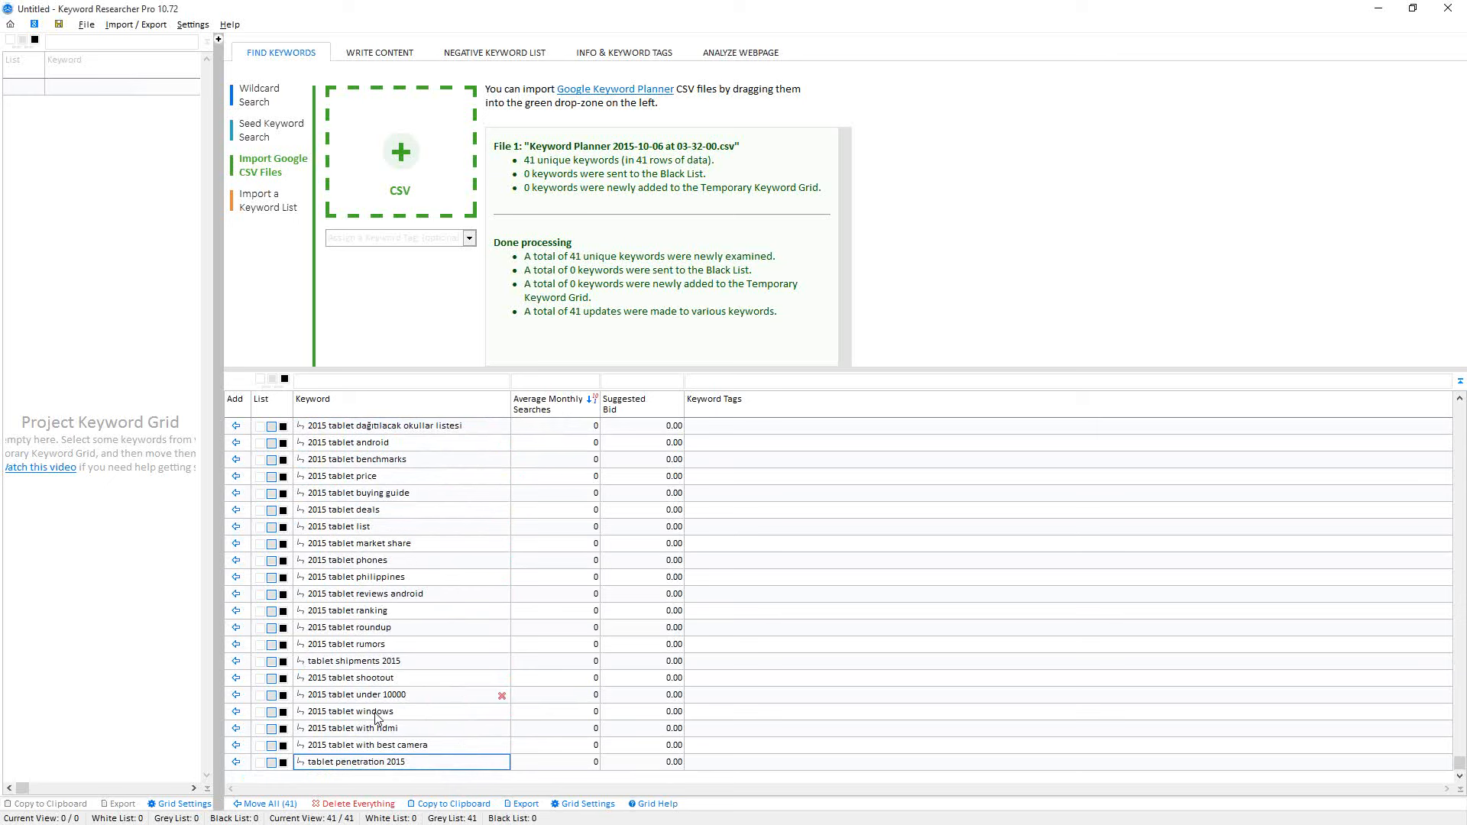
left_click(331, 718)
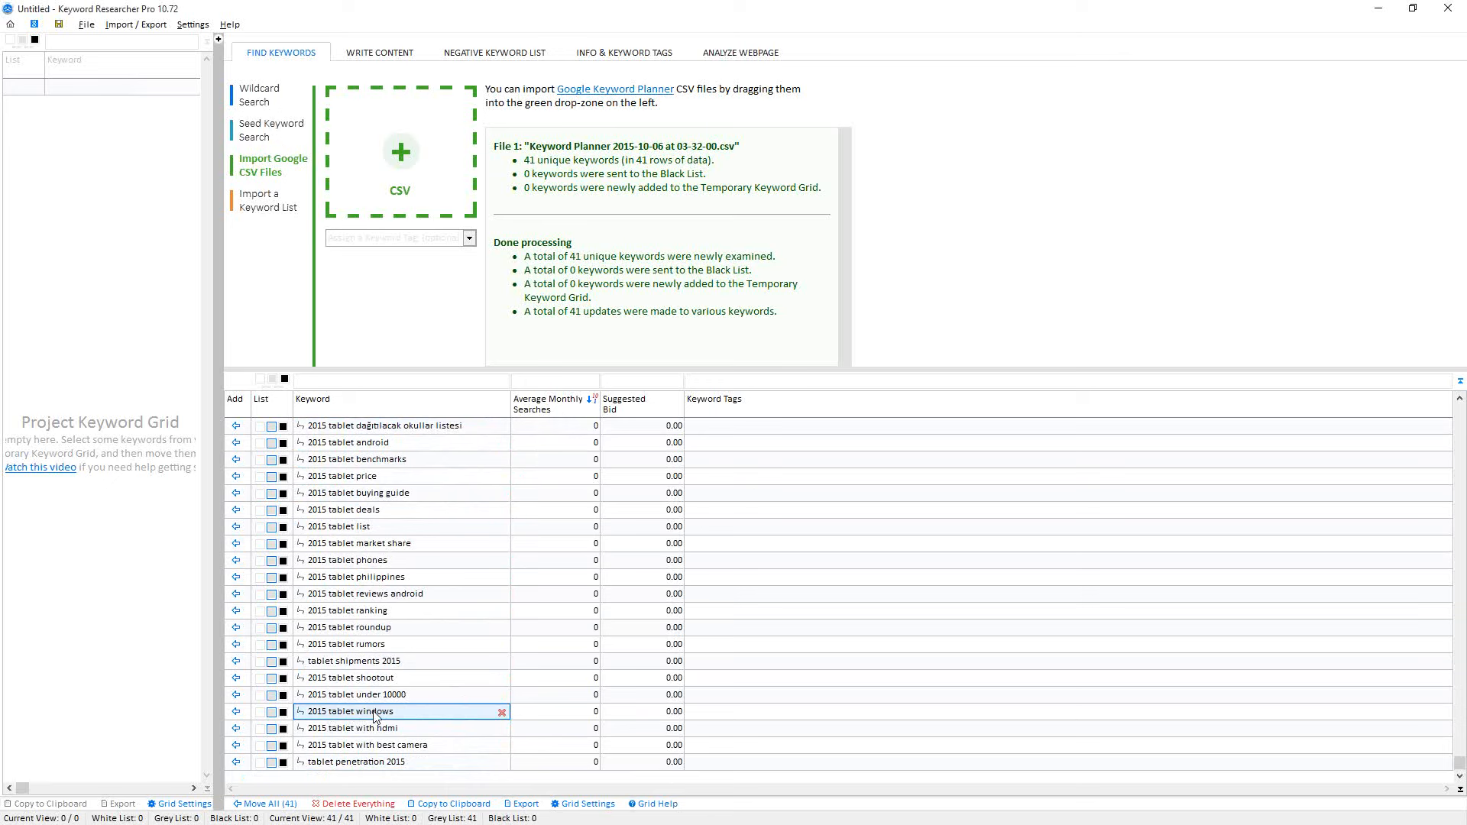
scroll(374, 711, "up", 7)
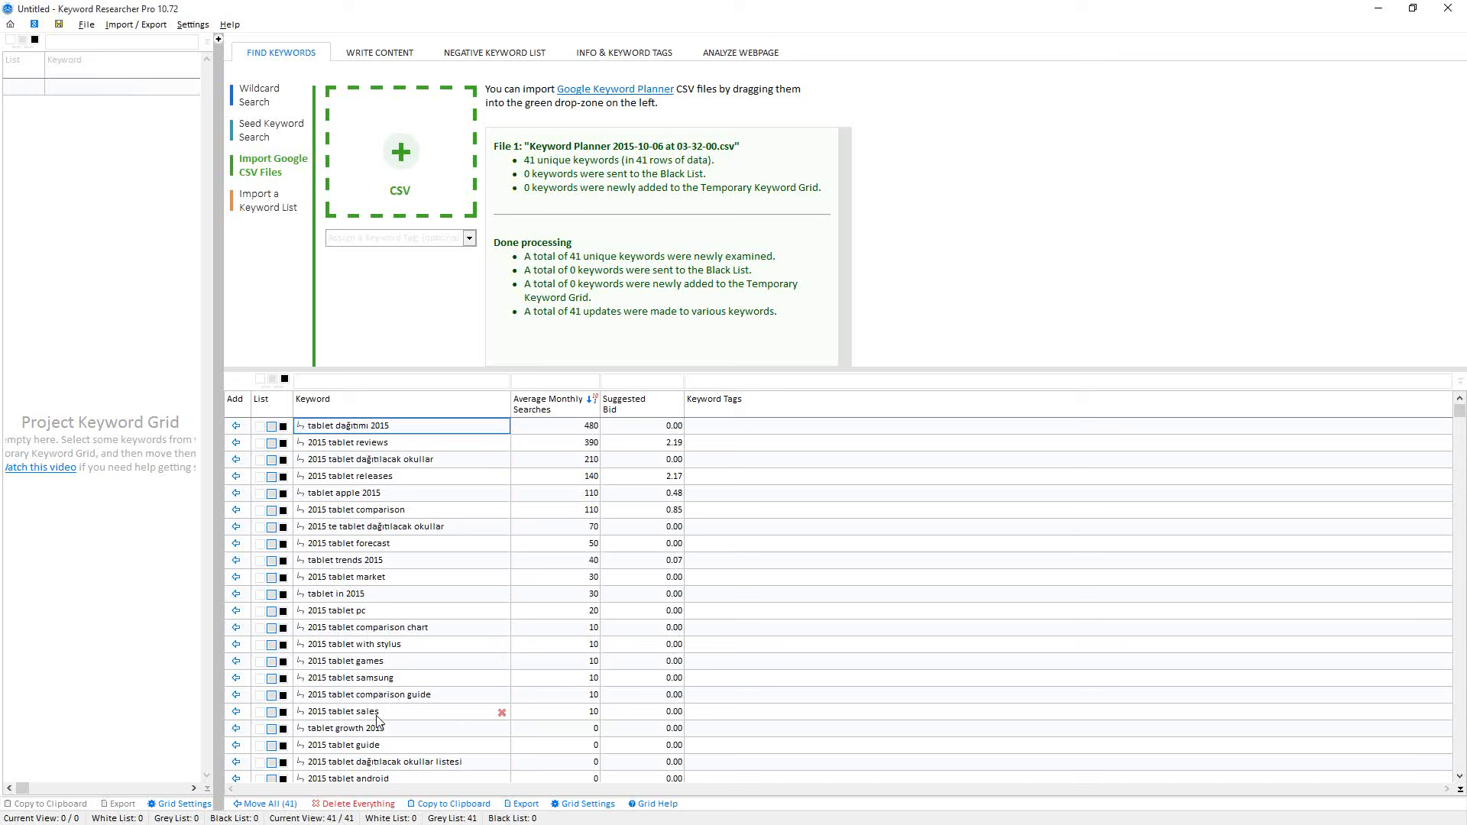
left_click(399, 511)
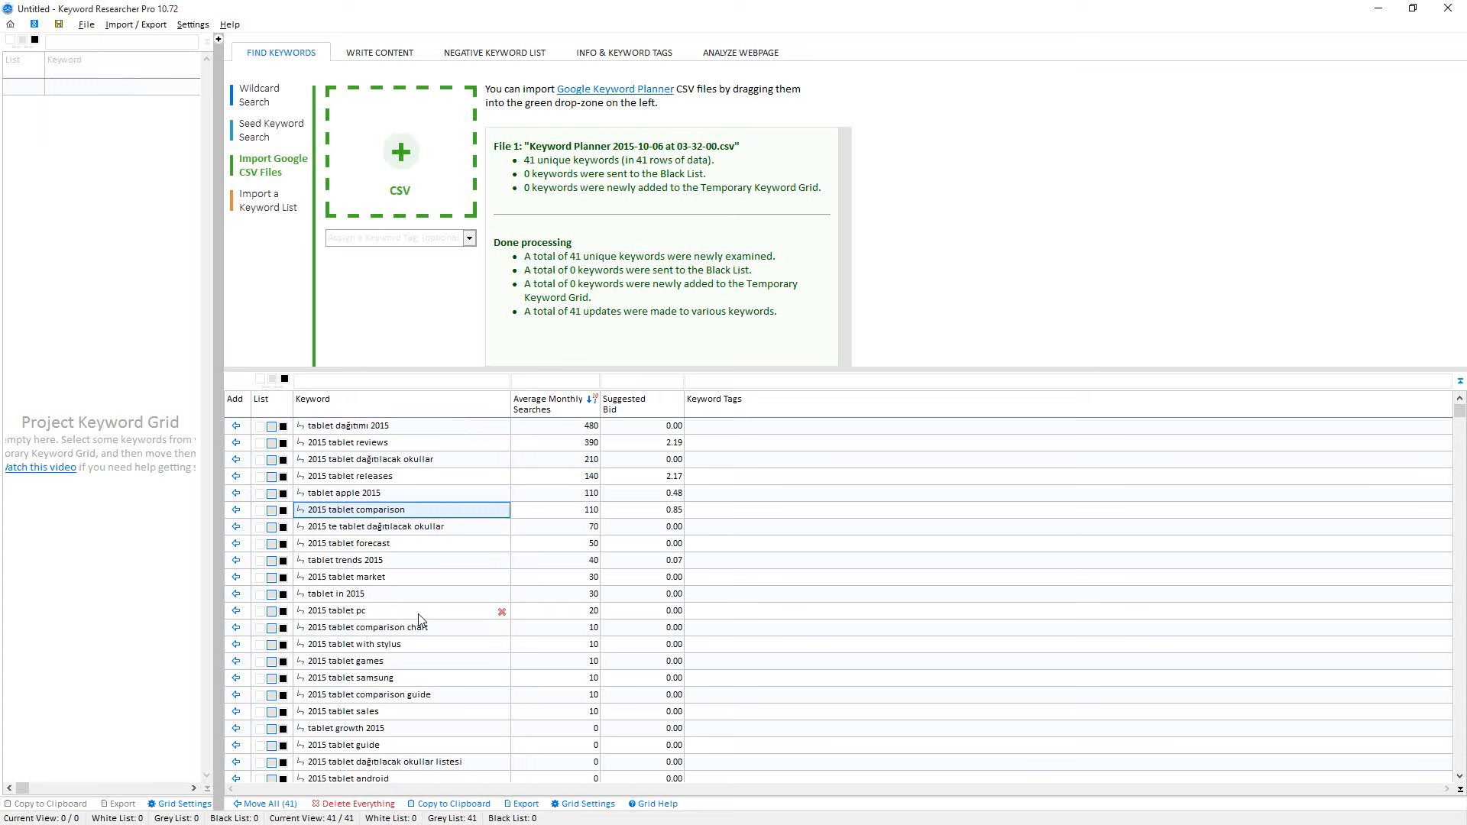
key("Page_Down")
key("Page_Down")
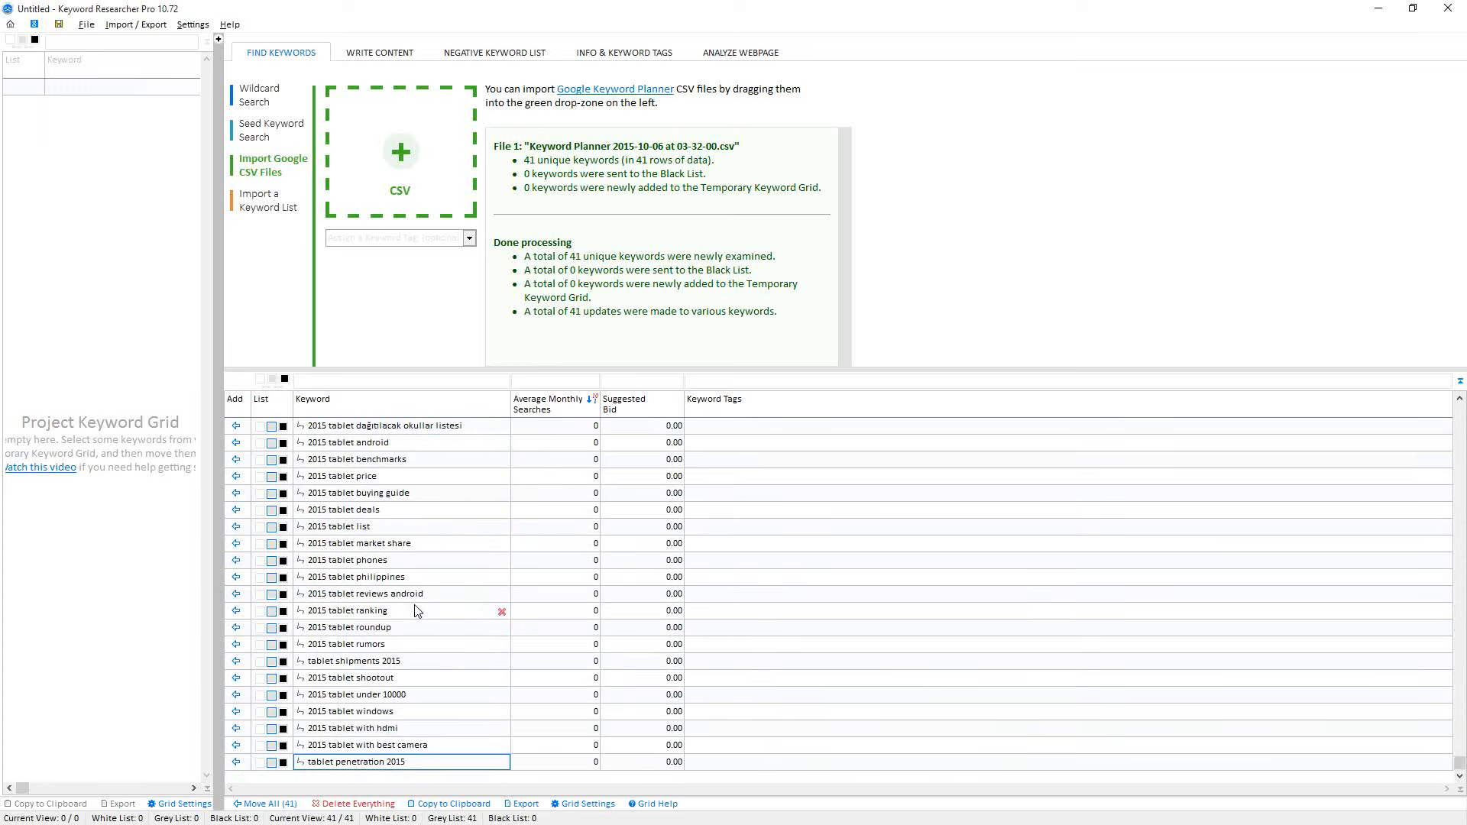
left_click(341, 545)
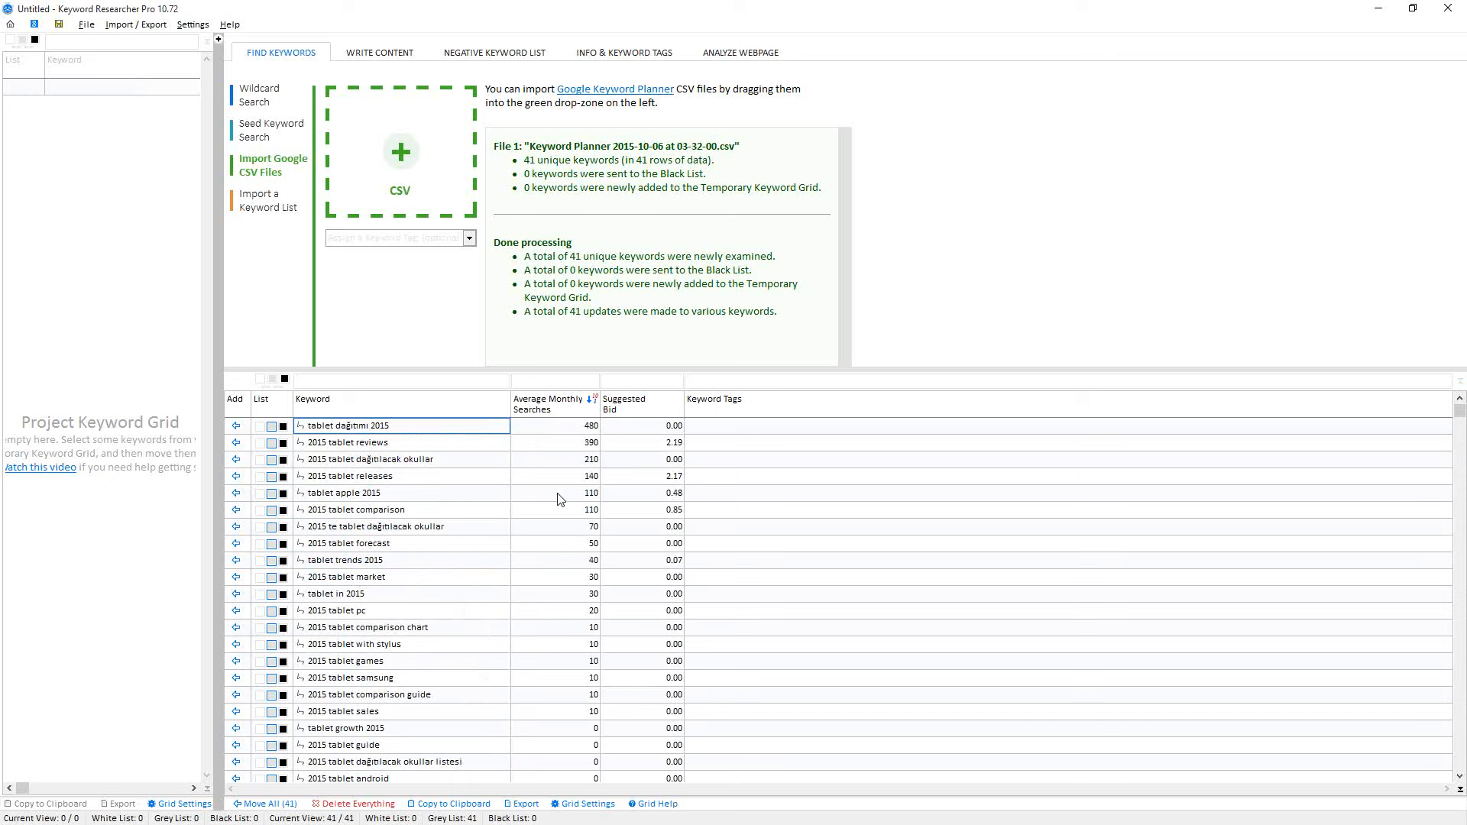
Add the keywords 2015 tablet comparison, 2015 tablet reviews and 2015 tablet releases to the Project Keyword Grid
left_click(236, 511)
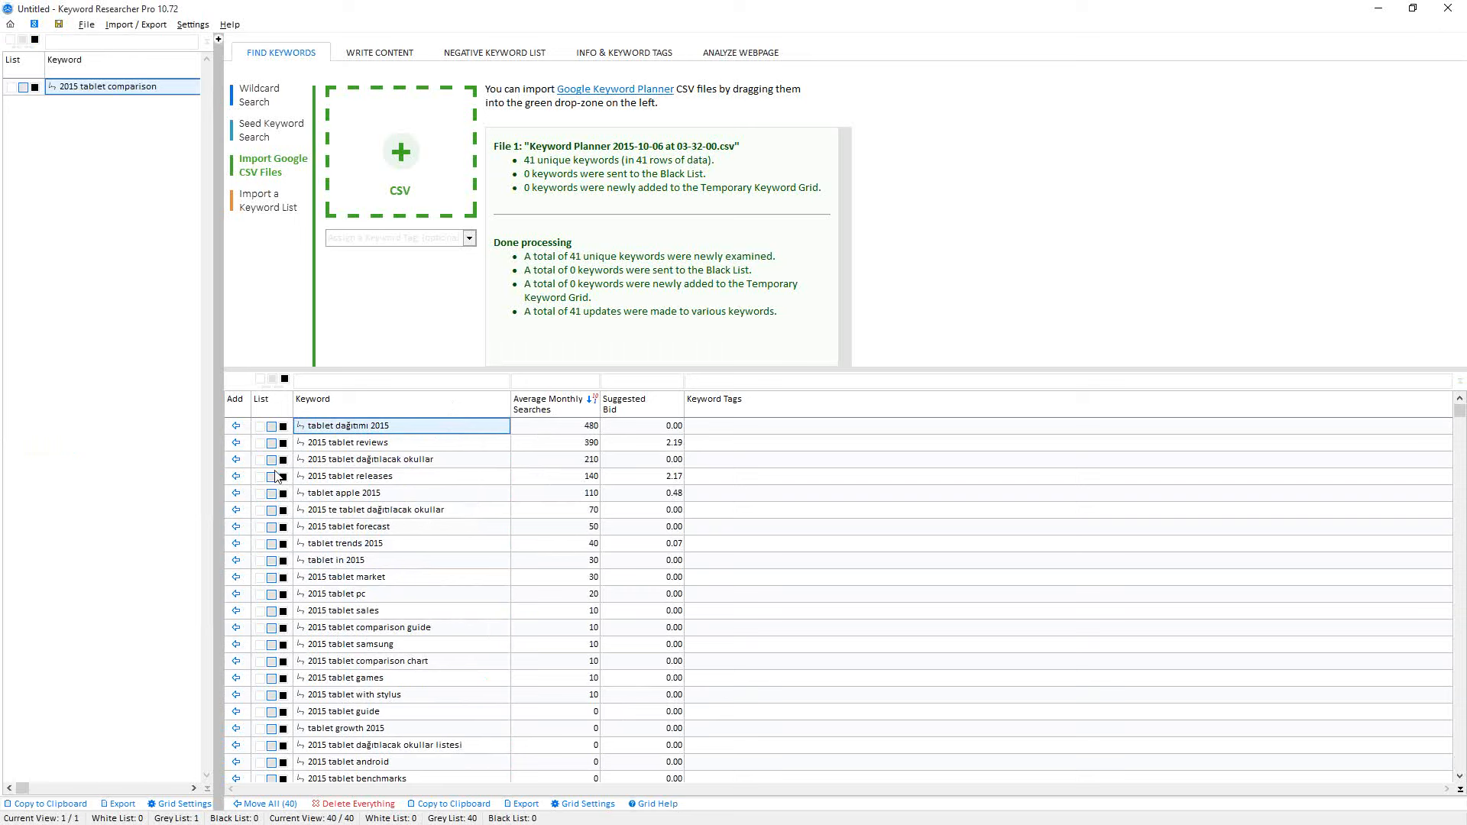
left_click(237, 444)
left_click(236, 445)
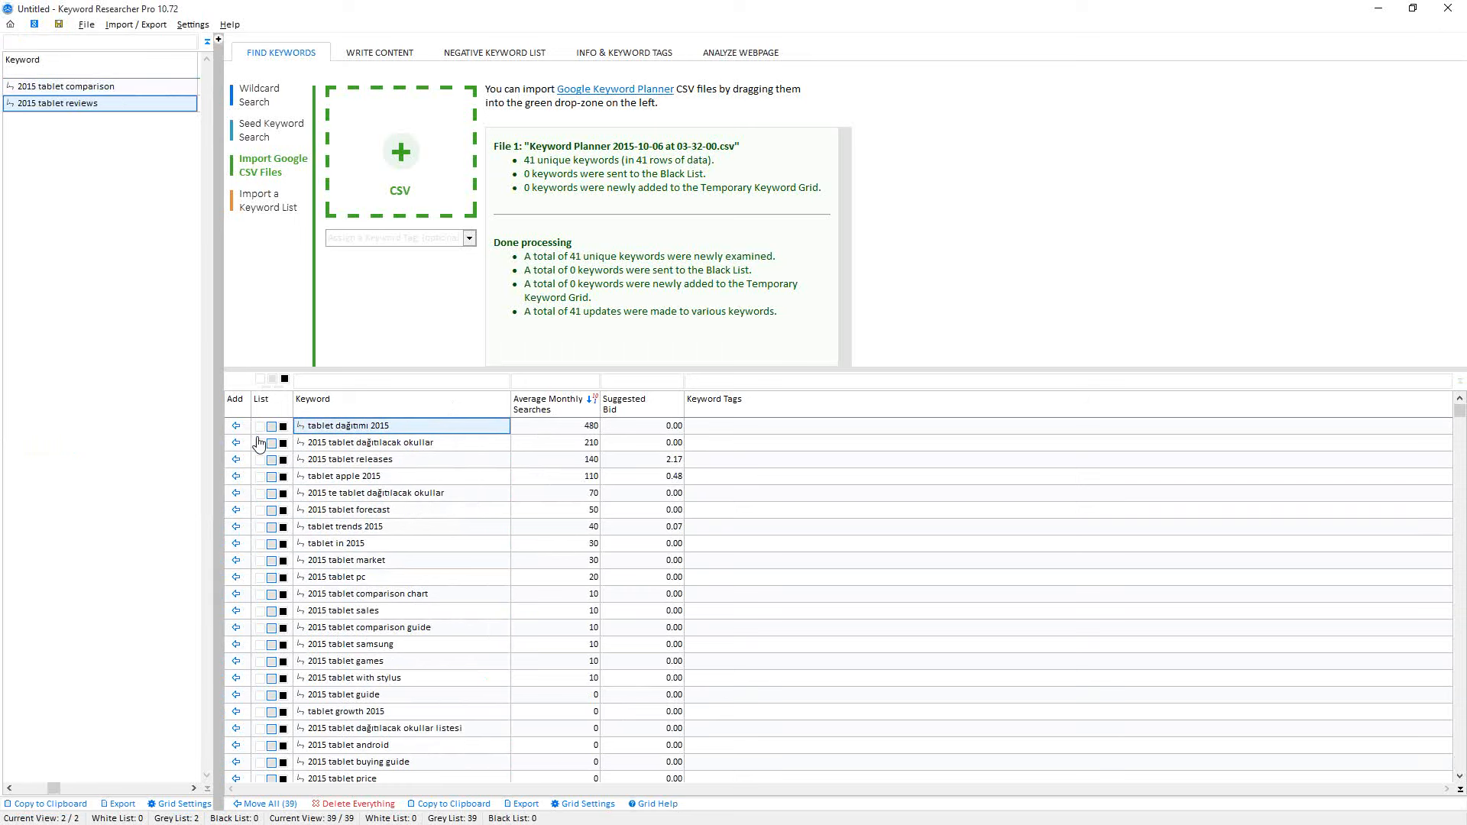
left_click(237, 462)
left_click(236, 461)
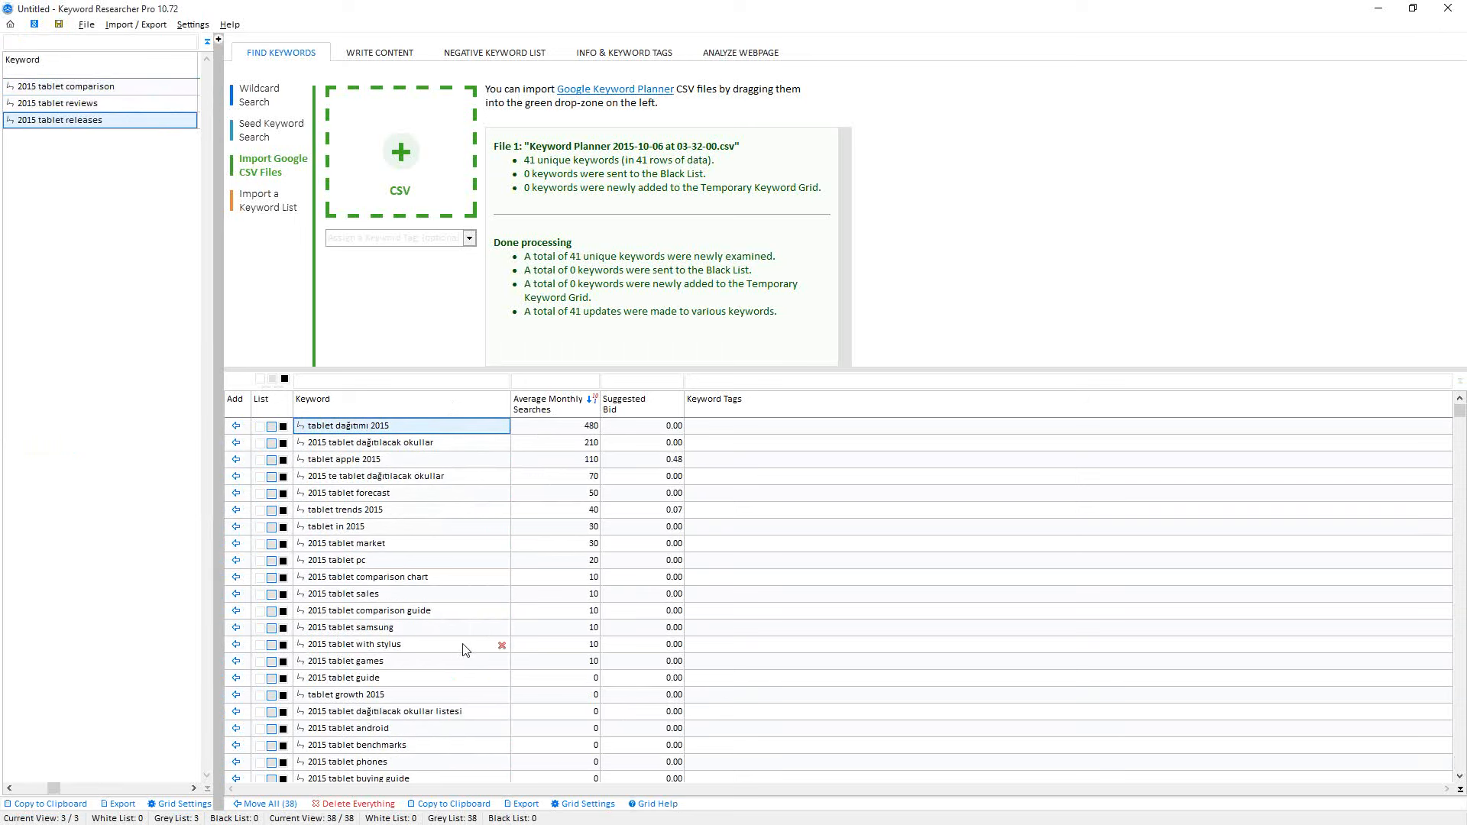